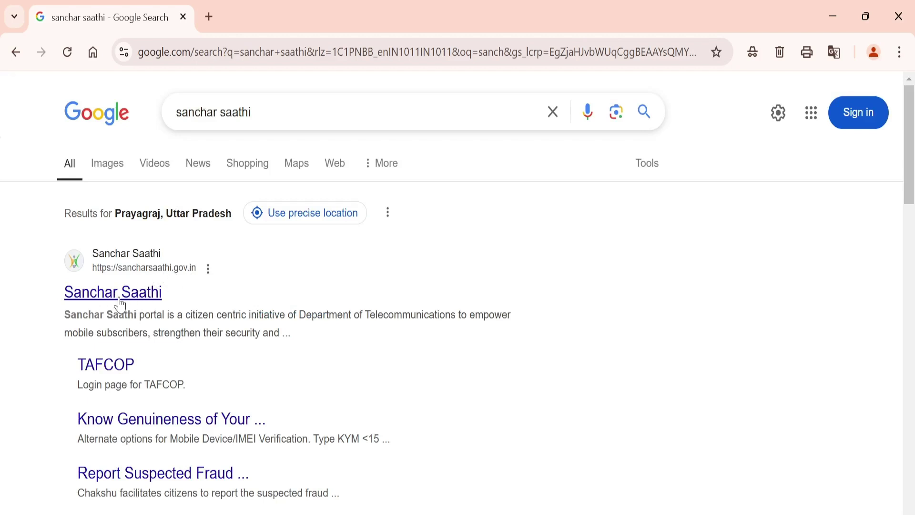
Step: Open the Sanchar Saathi portal from the search results and go to its Citizen Centric Services section
click(120, 302)
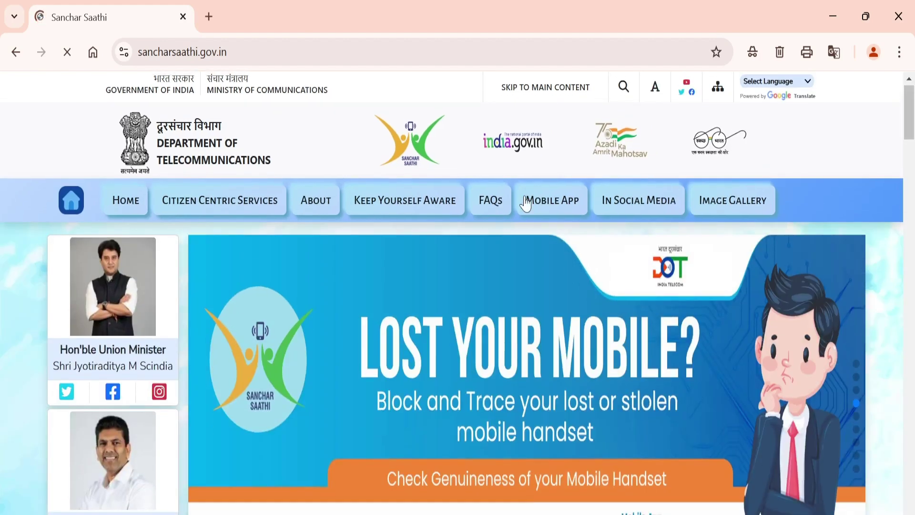
scroll(526, 204, down, 15)
scroll(525, 207, up, 11)
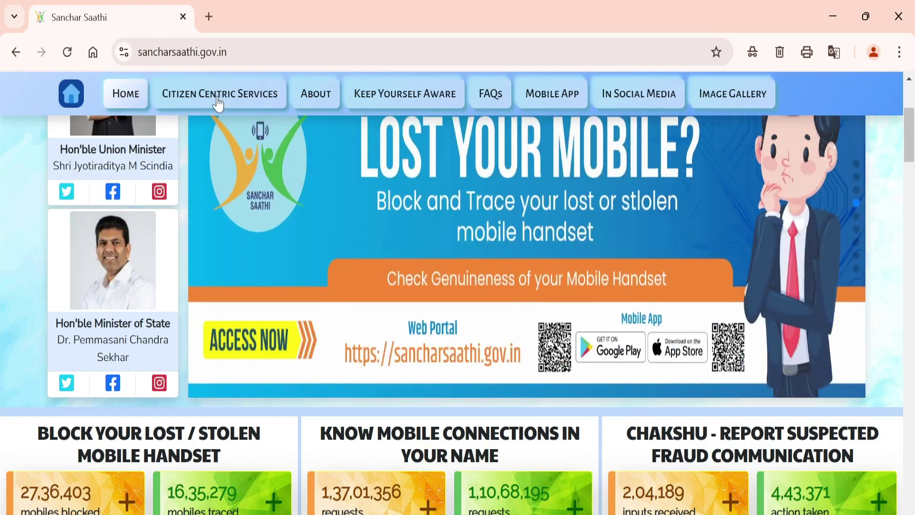
click(218, 103)
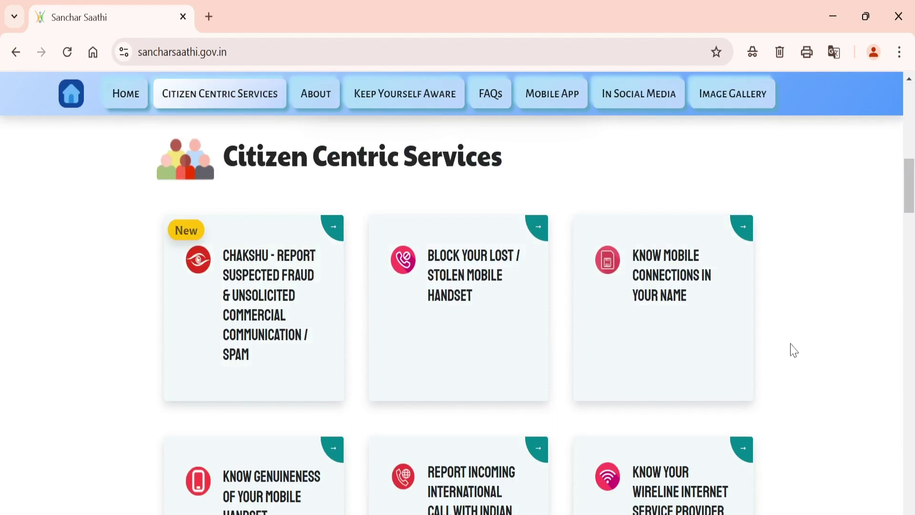
Step: Look over the citizen services and open Know Mobile Connections in Your Name
scroll(794, 351, down, 2)
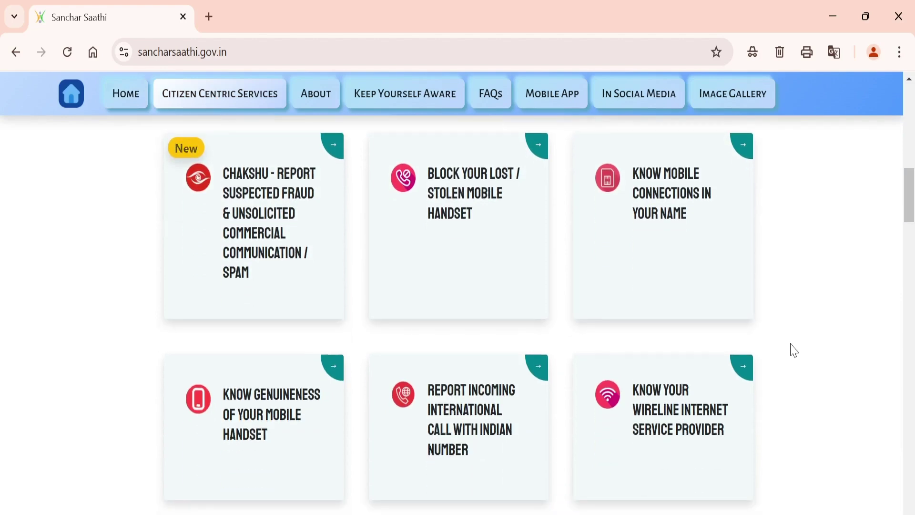
scroll(793, 350, up, 2)
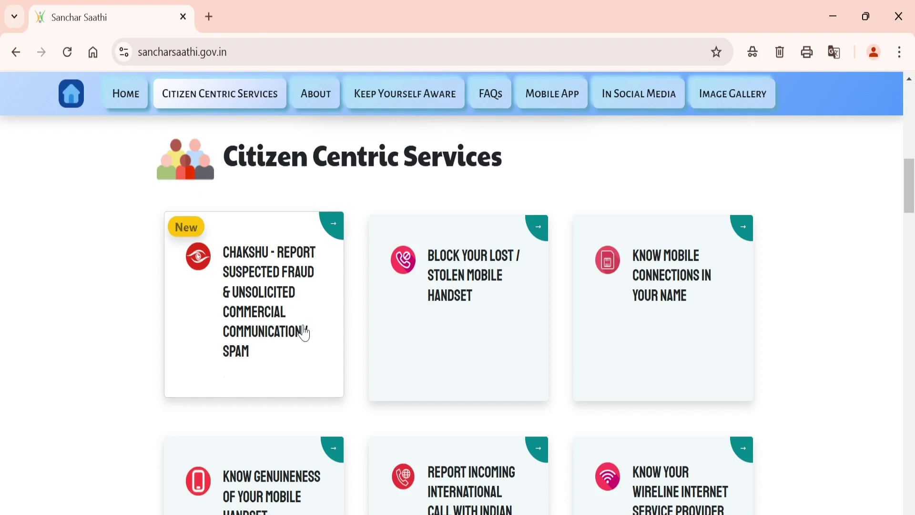
scroll(304, 333, down, 2)
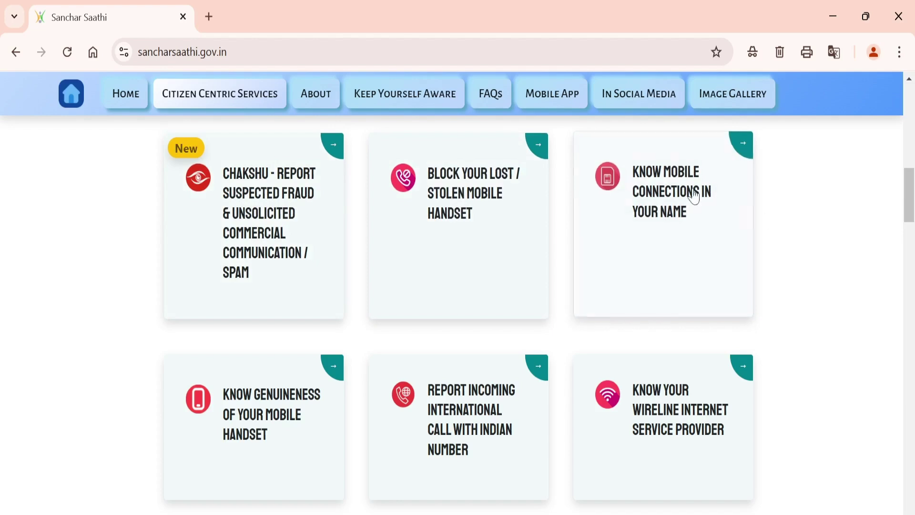
click(642, 180)
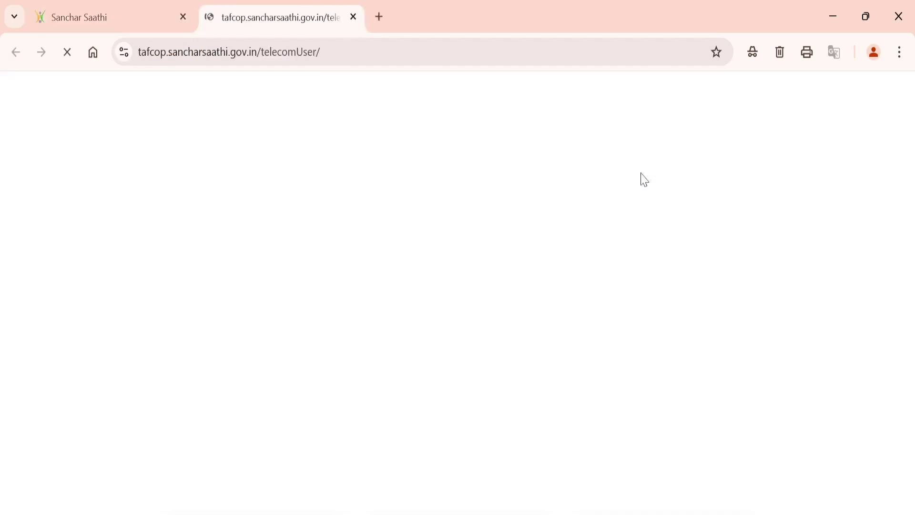
Step: Fill in the mobile number in the TAFCOP login form and go to the captcha field
scroll(437, 353, down, 2)
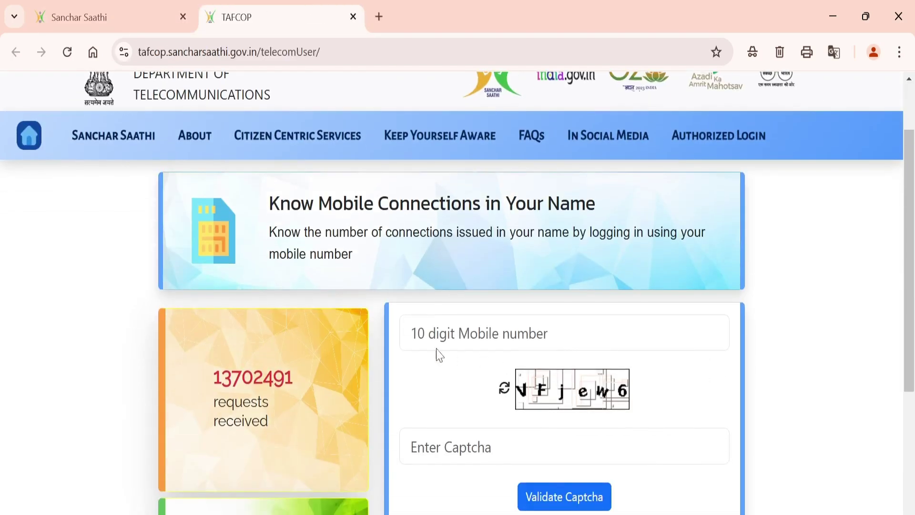
scroll(596, 421, down, 2)
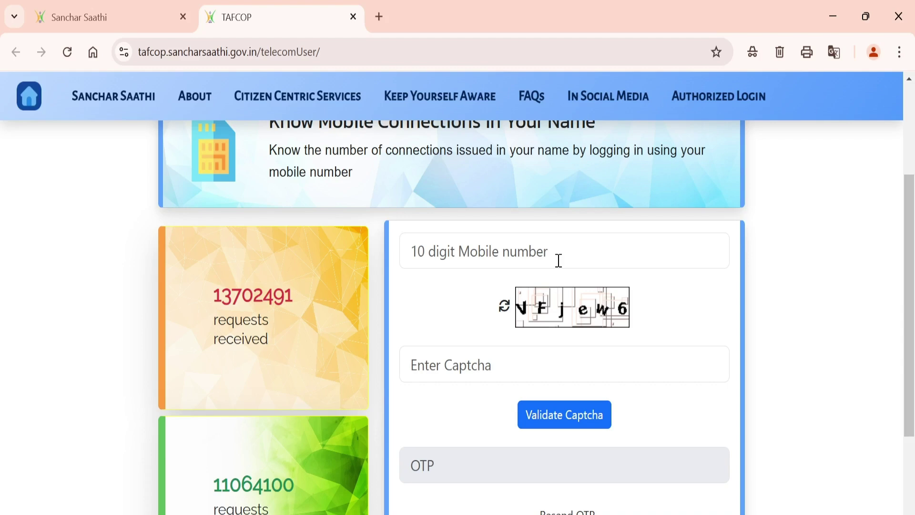
click(558, 260)
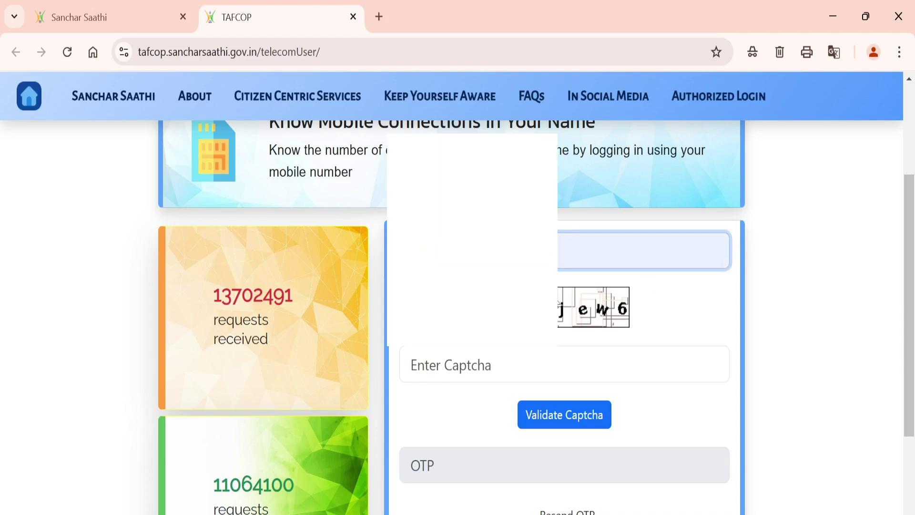
click(505, 364)
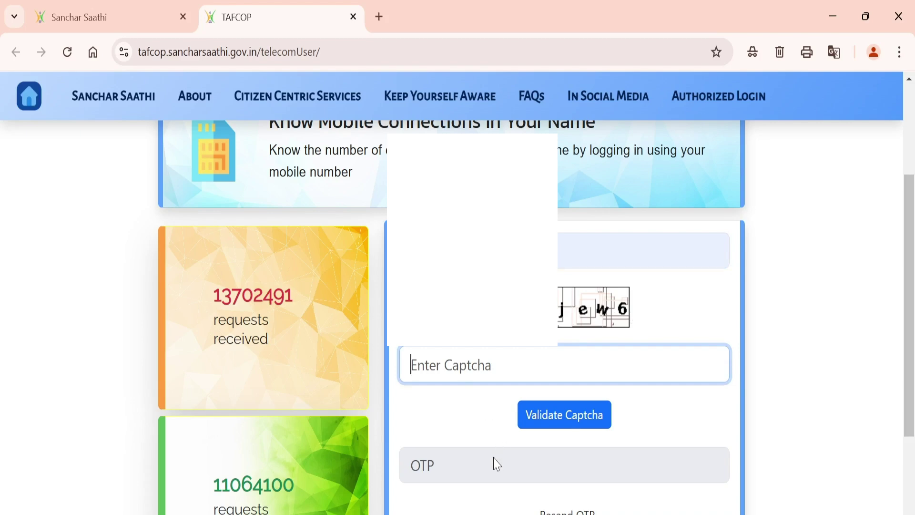
scroll(473, 448, down, 2)
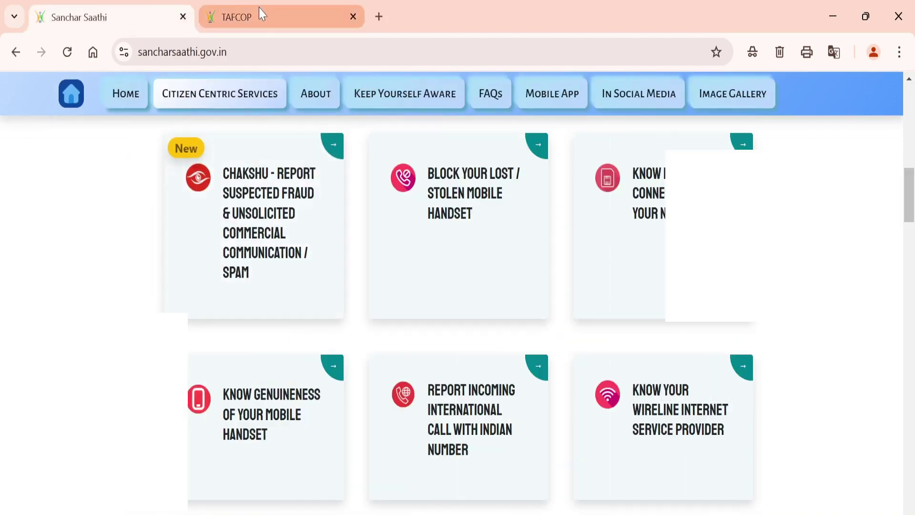
Step: Return to the TAFCOP page and review the Not My Number, Not Required and Required options for the registered numbers
click(260, 14)
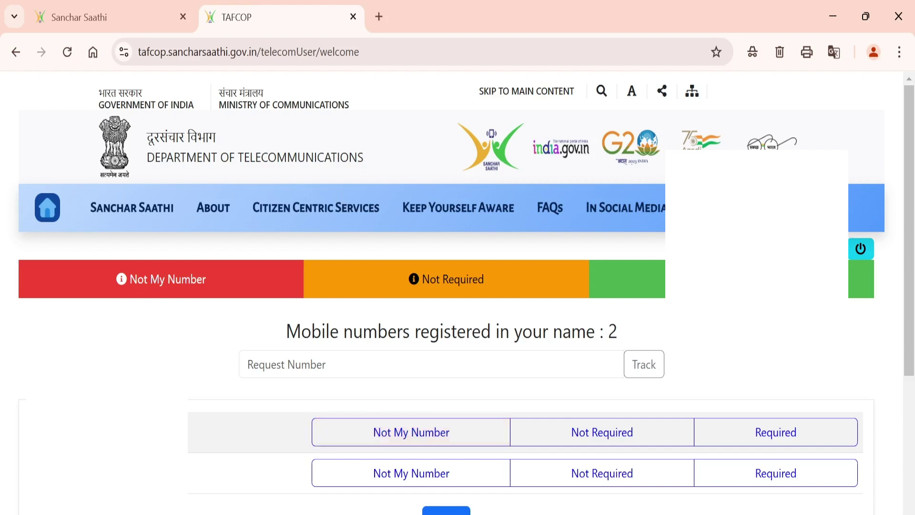
scroll(144, 436, down, 1)
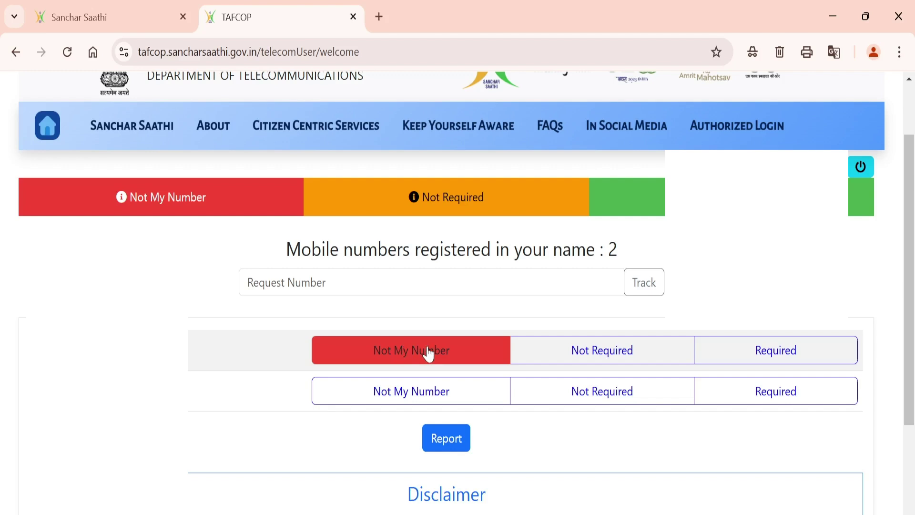
click(548, 362)
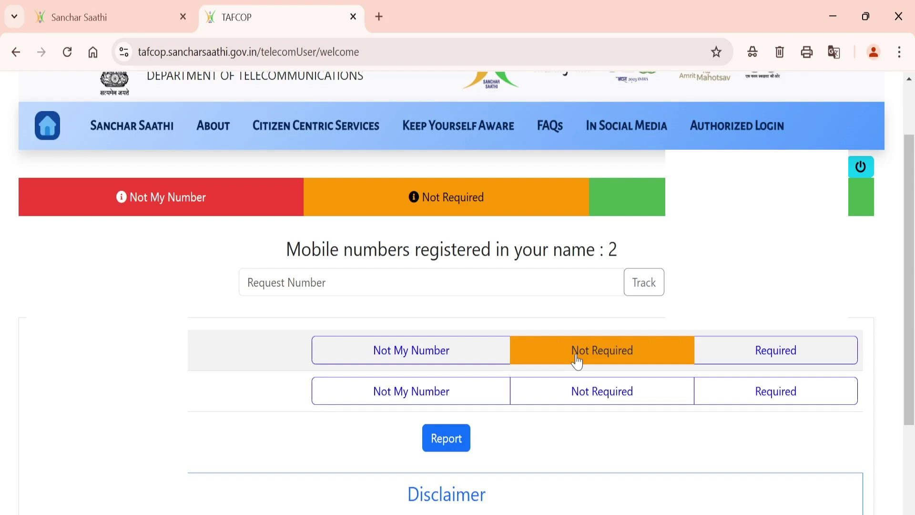
click(729, 361)
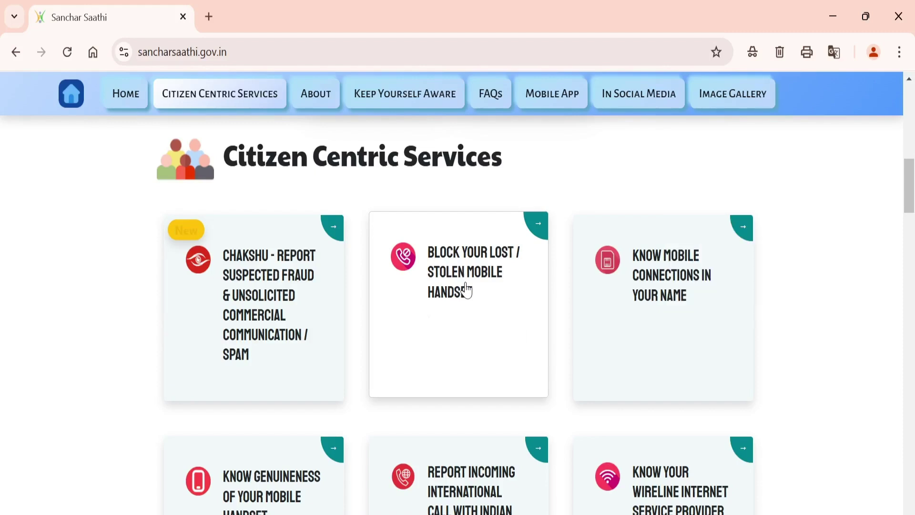
Step: Open the Block Your Lost / Stolen Mobile Handset service and its request form for blocking a handset
click(467, 290)
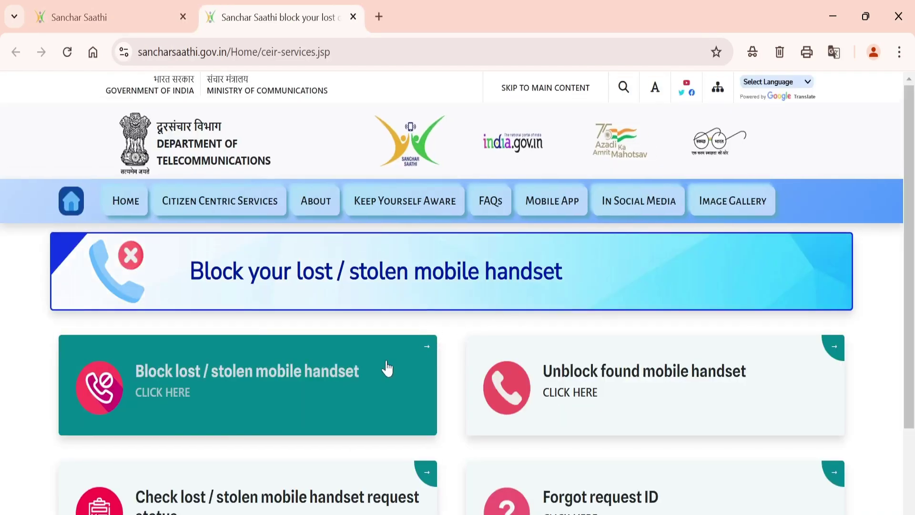
scroll(373, 371, down, 2)
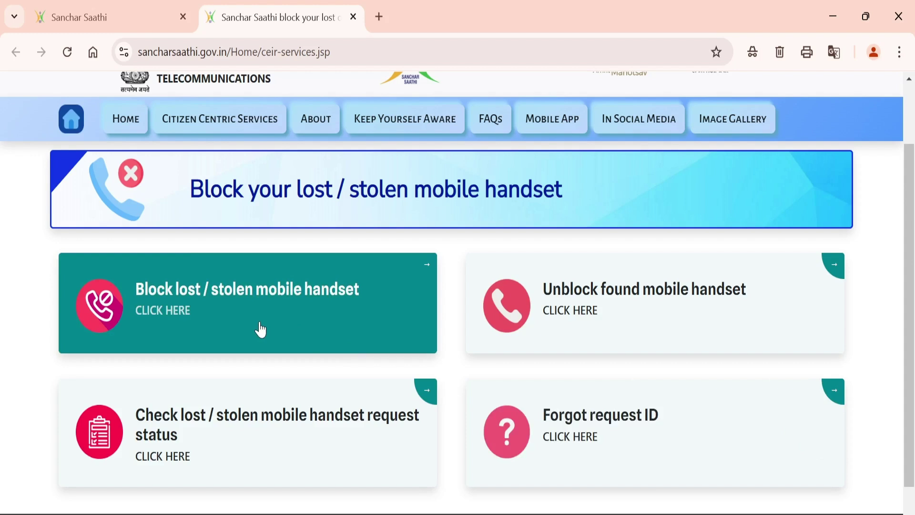
click(260, 329)
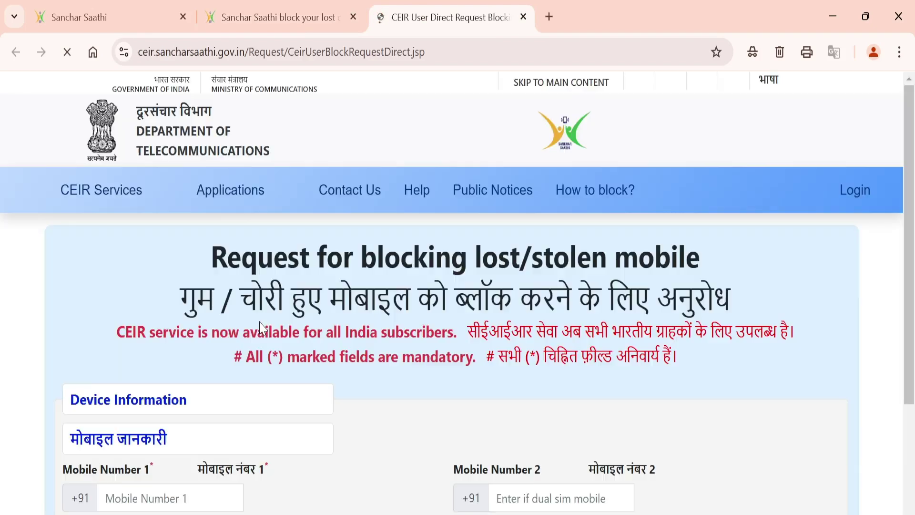
Step: Review the Device Information fields, including the device brand list, without choosing a brand
scroll(395, 307, down, 3)
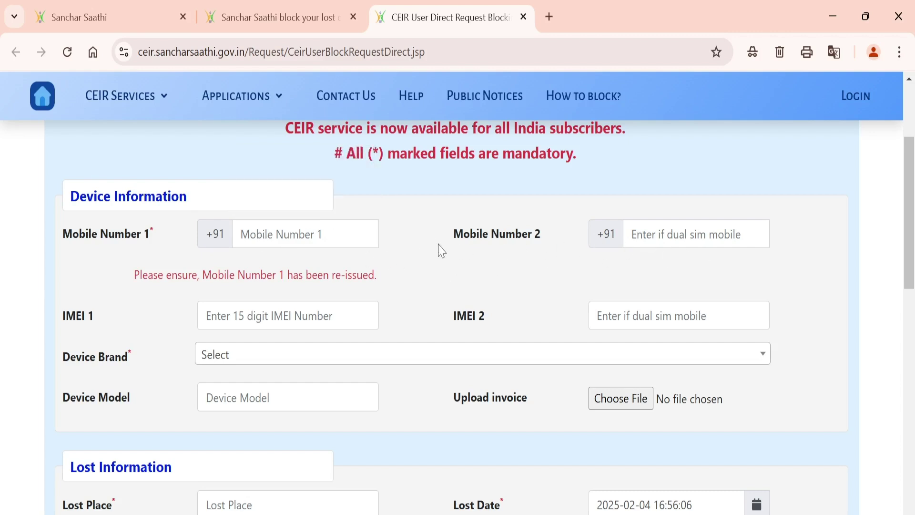
mouse_move(256, 229)
click(425, 365)
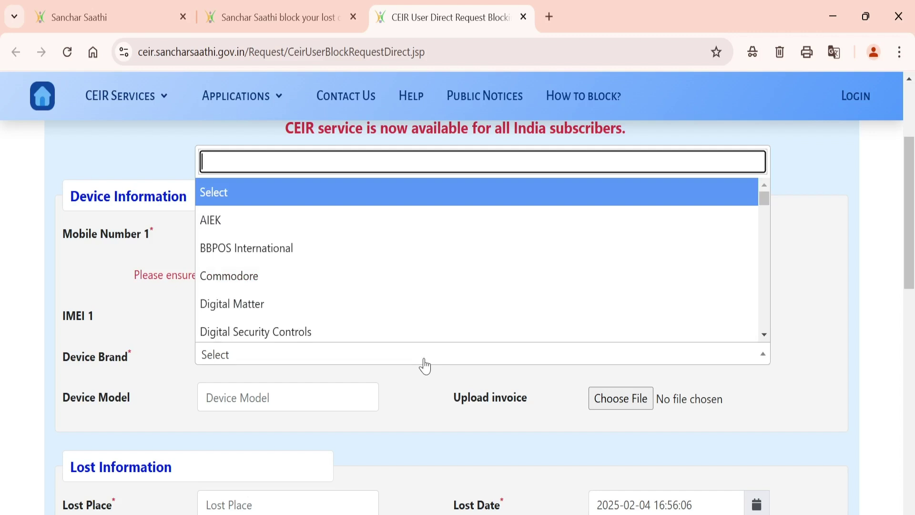
click(429, 402)
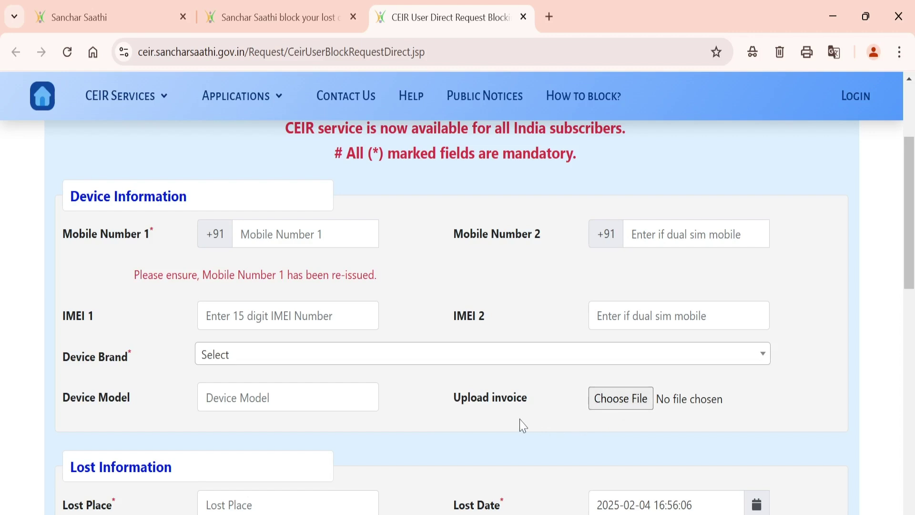
Step: Examine the Lost Information section of the blocking request, including the lost date and police complaint number fields
scroll(522, 425, down, 2)
scroll(521, 423, up, 2)
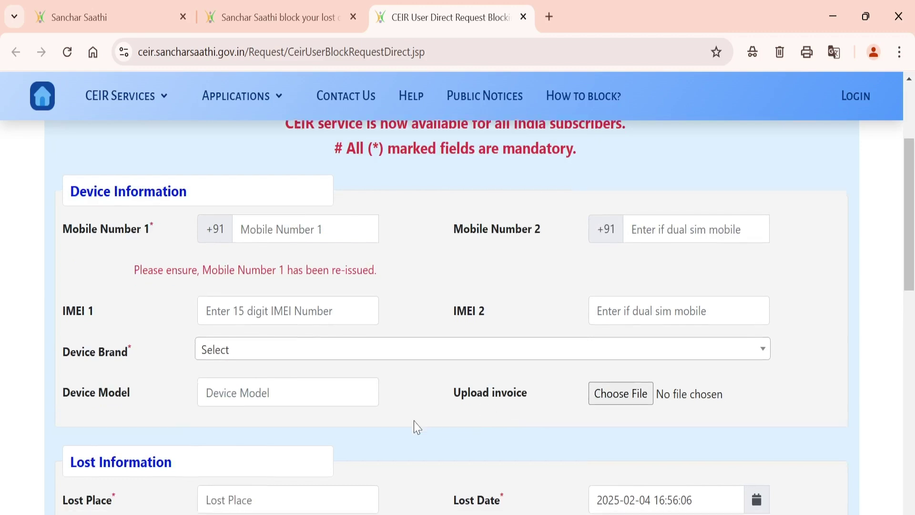
scroll(415, 425, down, 2)
scroll(477, 352, down, 2)
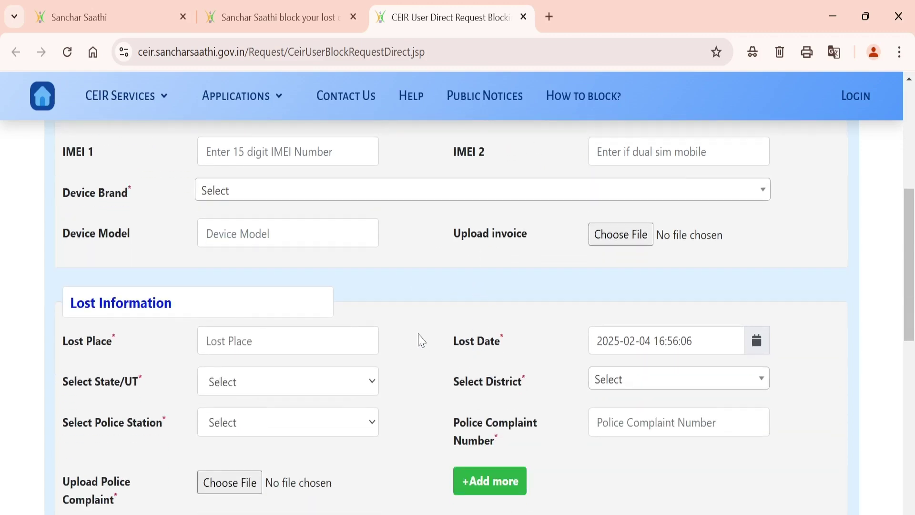
scroll(422, 341, up, 2)
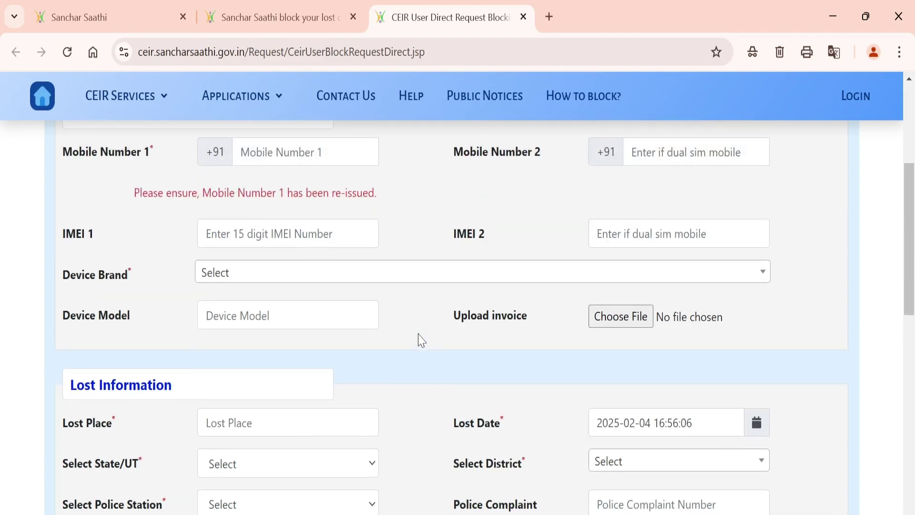
scroll(421, 340, down, 4)
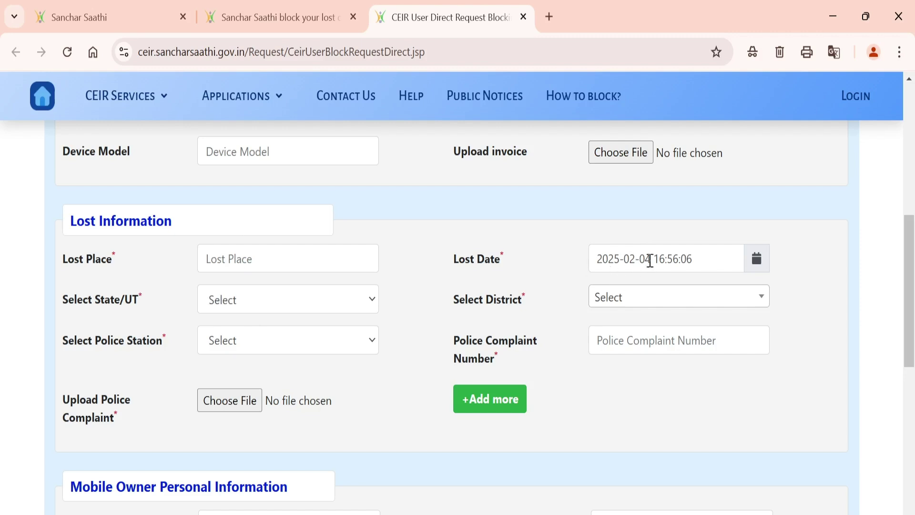
click(684, 259)
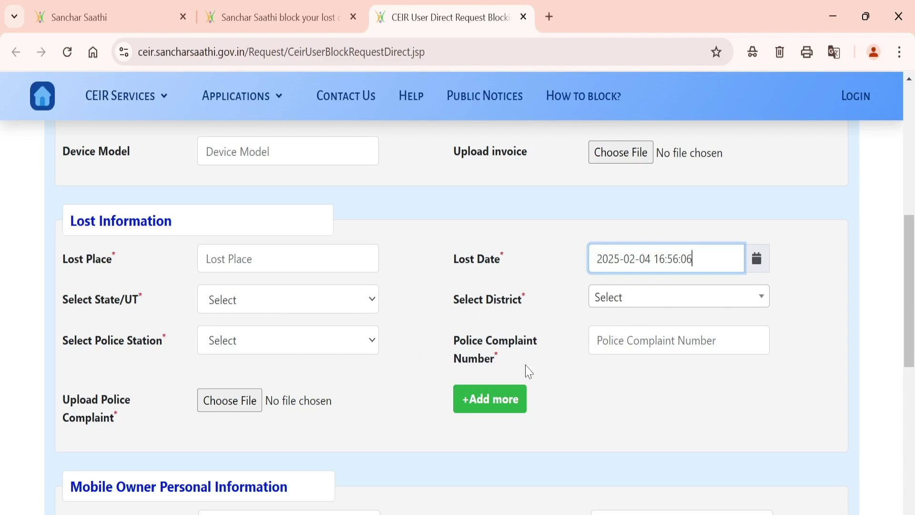
click(638, 342)
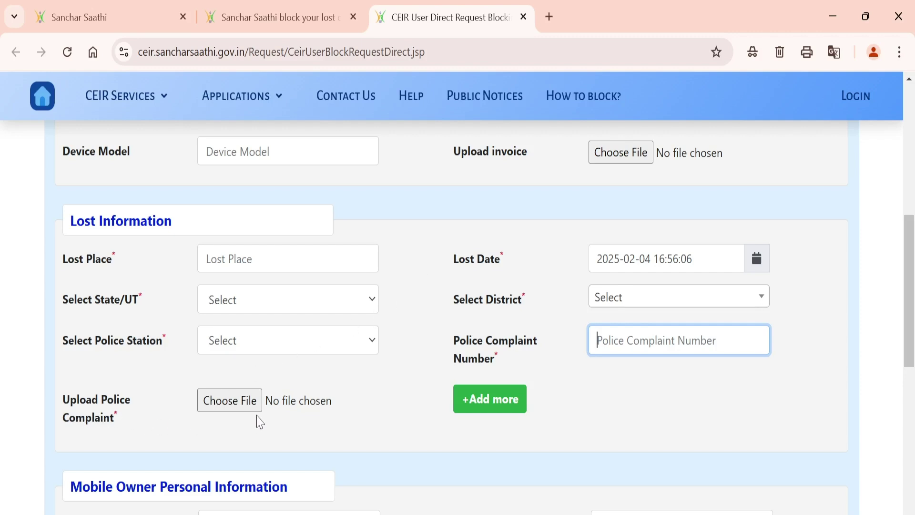
Step: Set the identity type to Aadhaar ID in the Mobile Owner Personal Information section
scroll(377, 422, down, 2)
scroll(384, 422, down, 4)
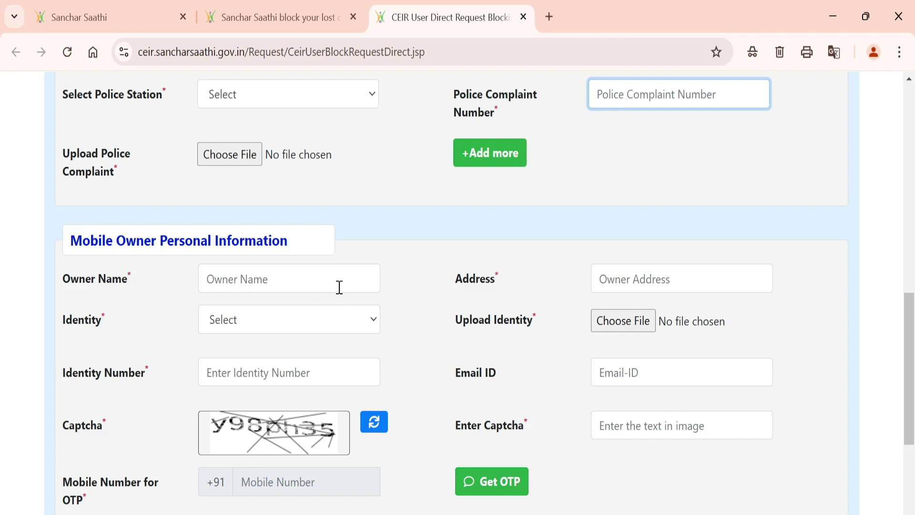
click(368, 331)
click(364, 359)
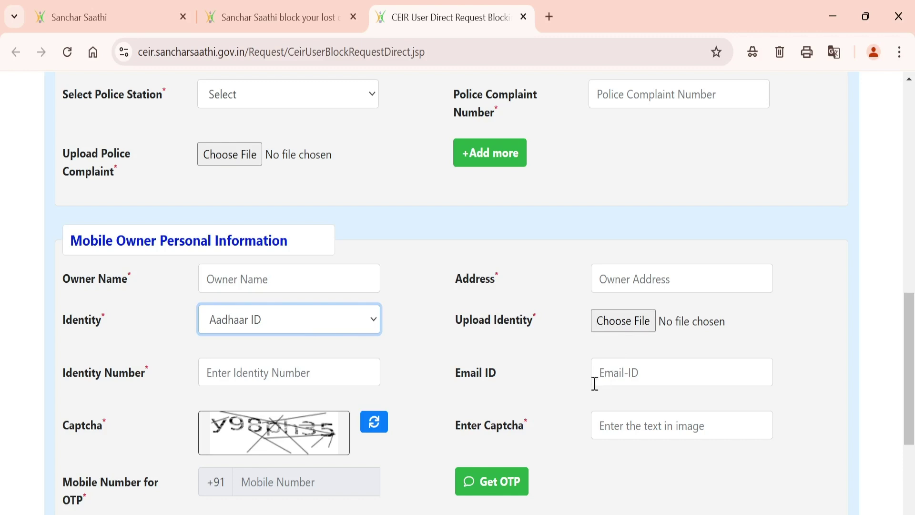
Step: Review the captcha, OTP and declaration parts of the request, close the form and return to the Citizen Centric Services page
scroll(411, 482, down, 2)
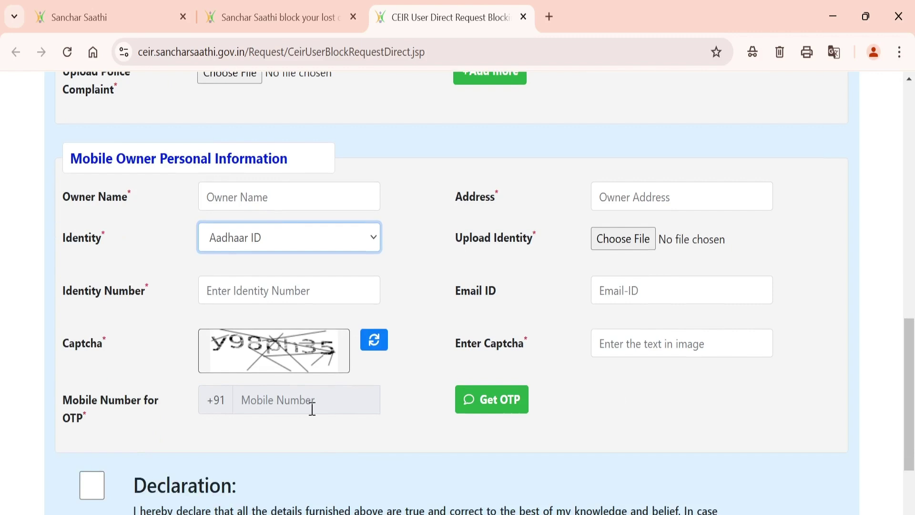
scroll(361, 407, down, 2)
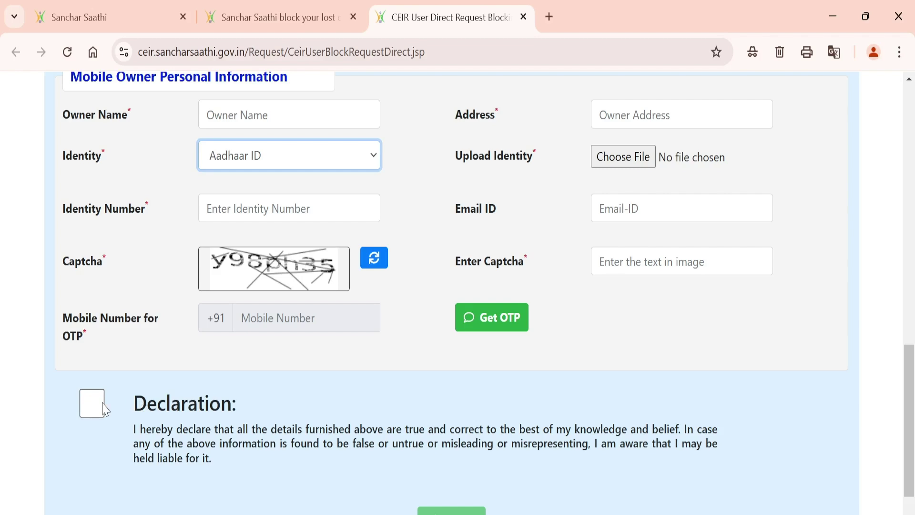
scroll(439, 393, up, 14)
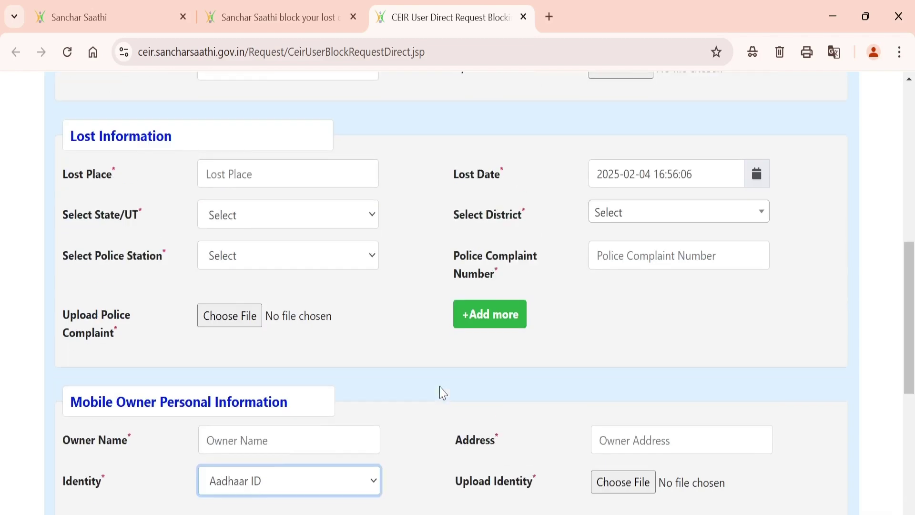
scroll(442, 393, up, 4)
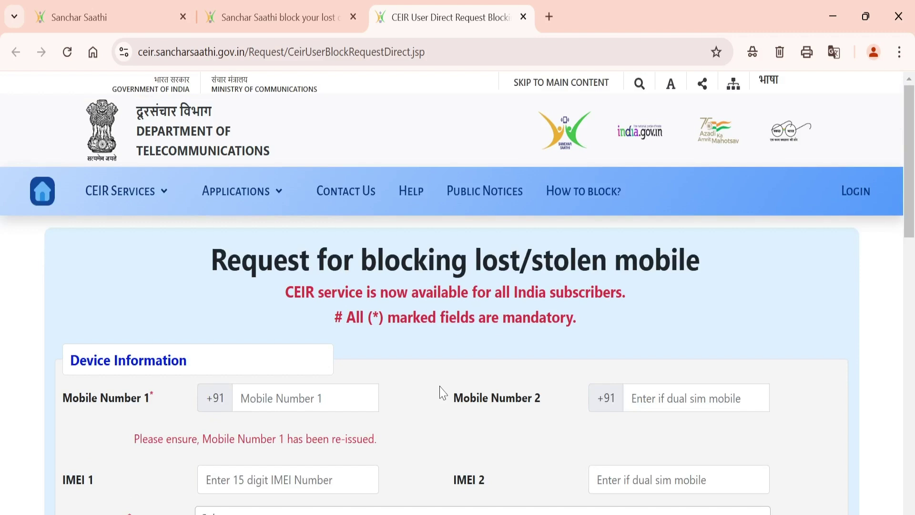
key(ctrl+w)
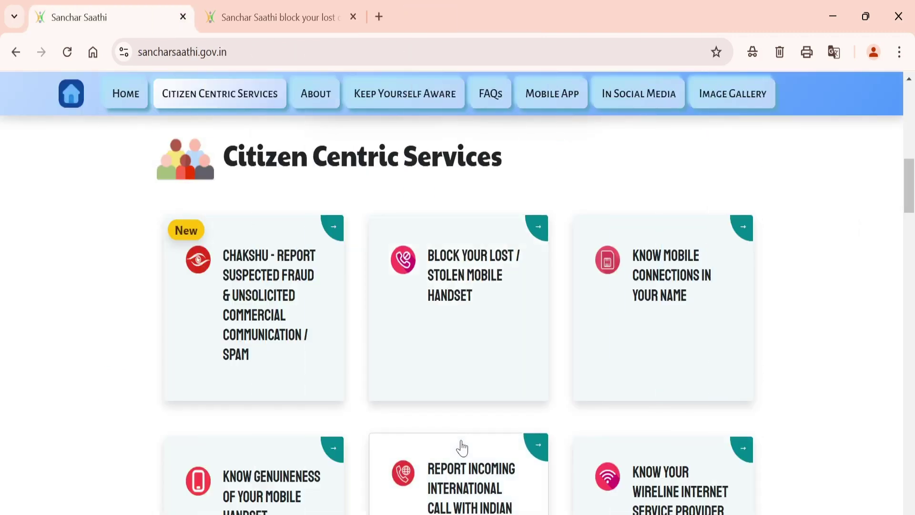
Step: Open the request for un-blocking a found mobile handset and review the reasons for un-blocking without choosing one
click(232, 14)
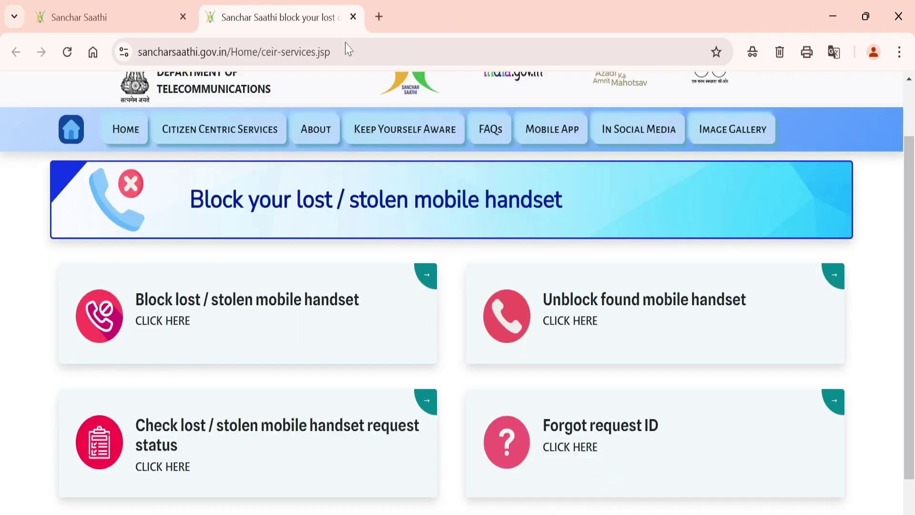
click(587, 341)
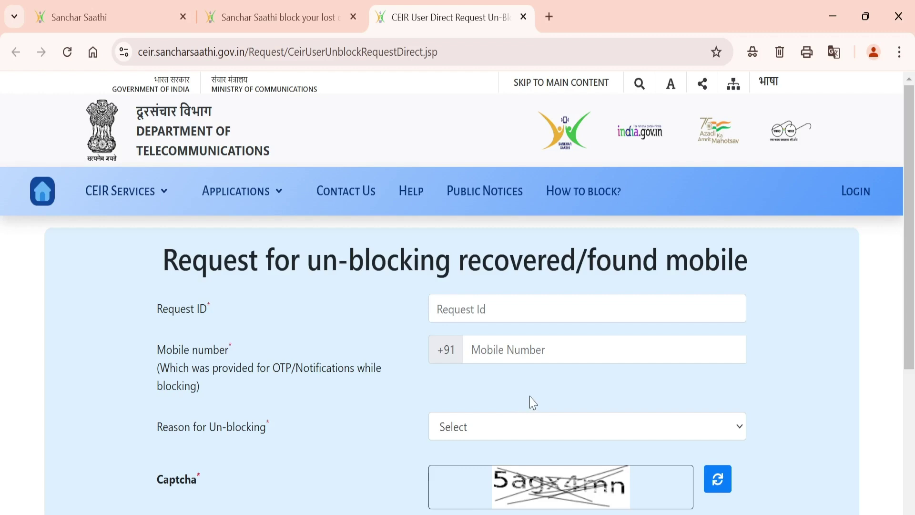
click(507, 428)
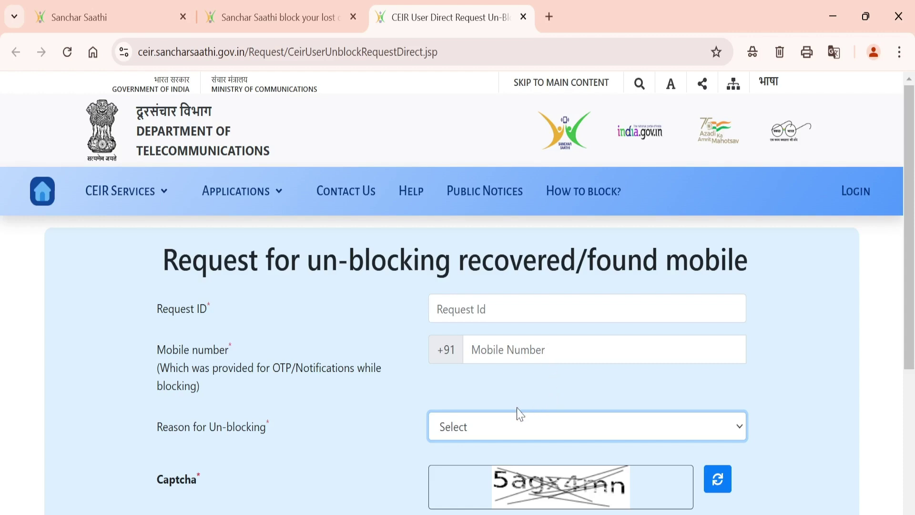
click(366, 400)
Step: Review the captcha and OTP fields of the un-blocking request, close the form and return to the Citizen Centric Services page
scroll(366, 399, down, 2)
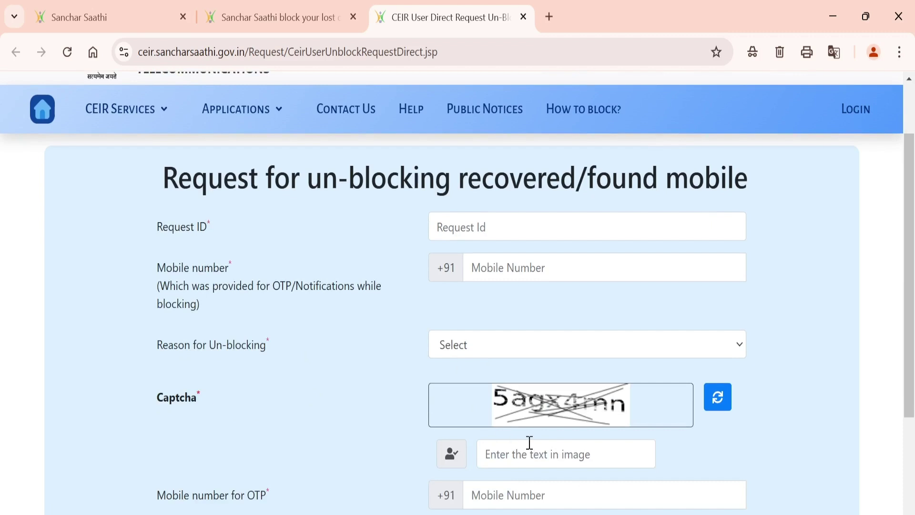
scroll(532, 454, down, 2)
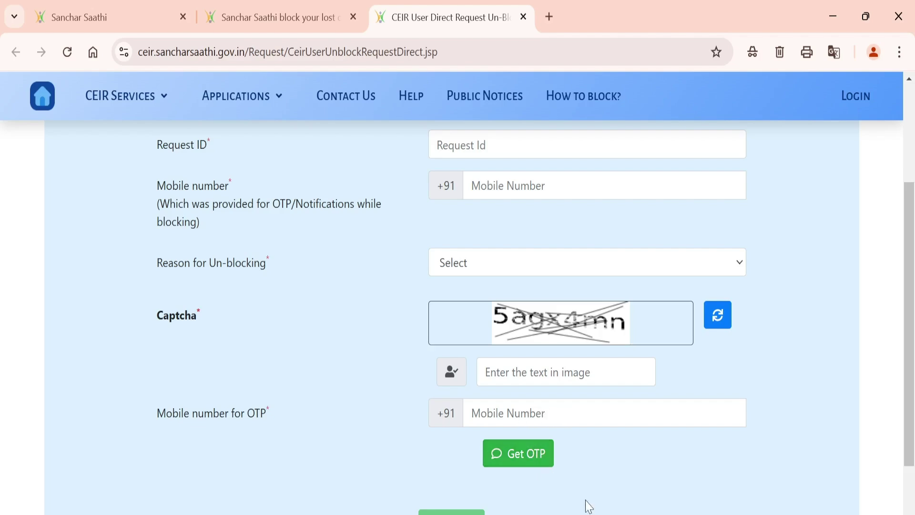
scroll(606, 487, up, 4)
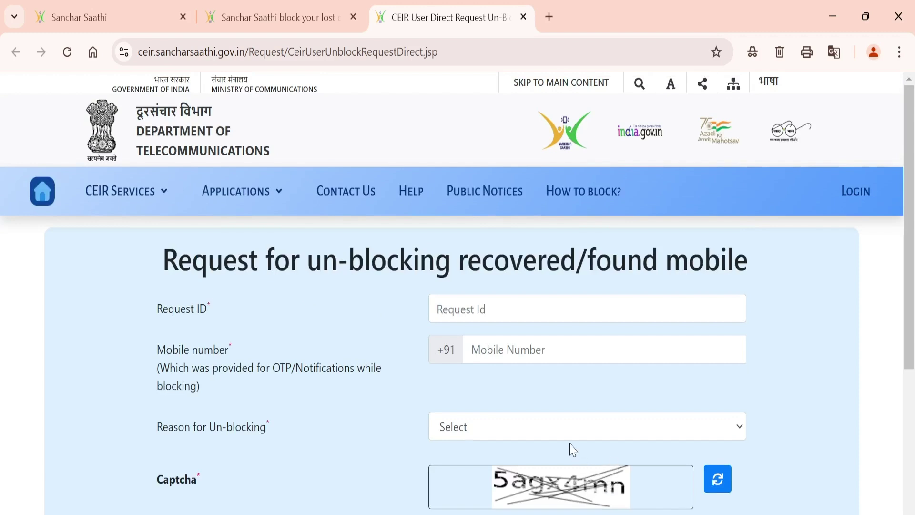
key(ctrl+w)
key(ctrl+w)
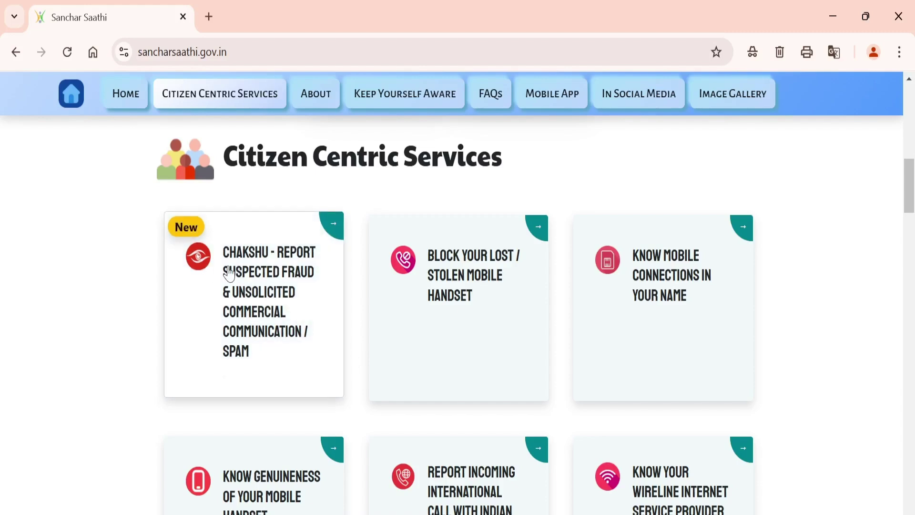
Step: Open the Chakshu service for reporting suspected fraud and spam, and highlight the Report Suspected Fraud Communication heading
click(280, 292)
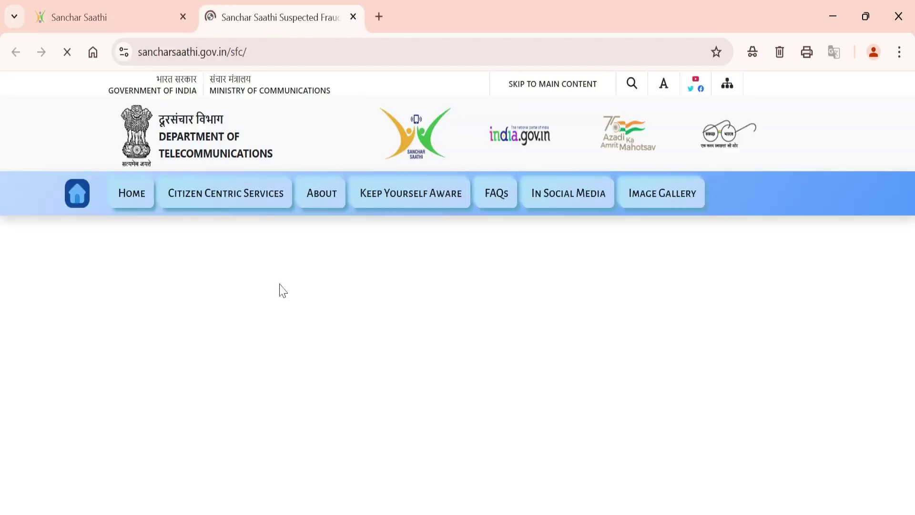
scroll(442, 372, down, 3)
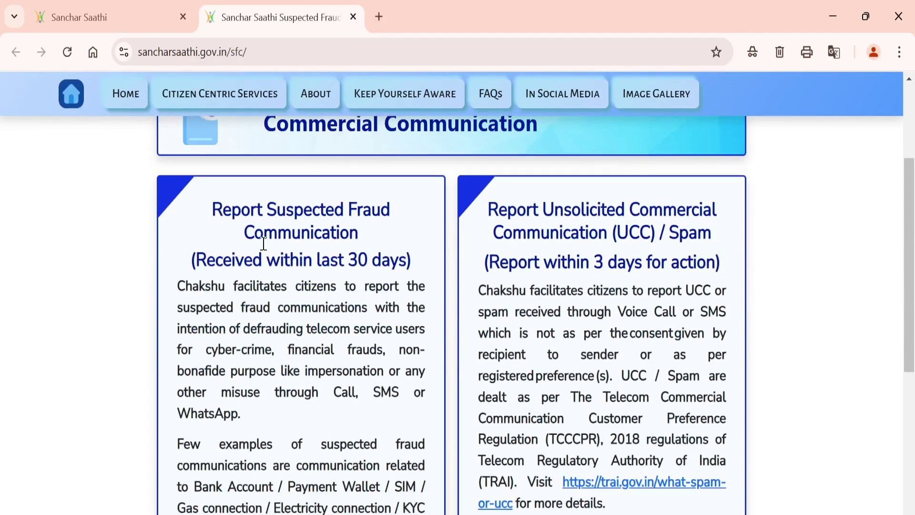
drag(216, 205, 358, 249)
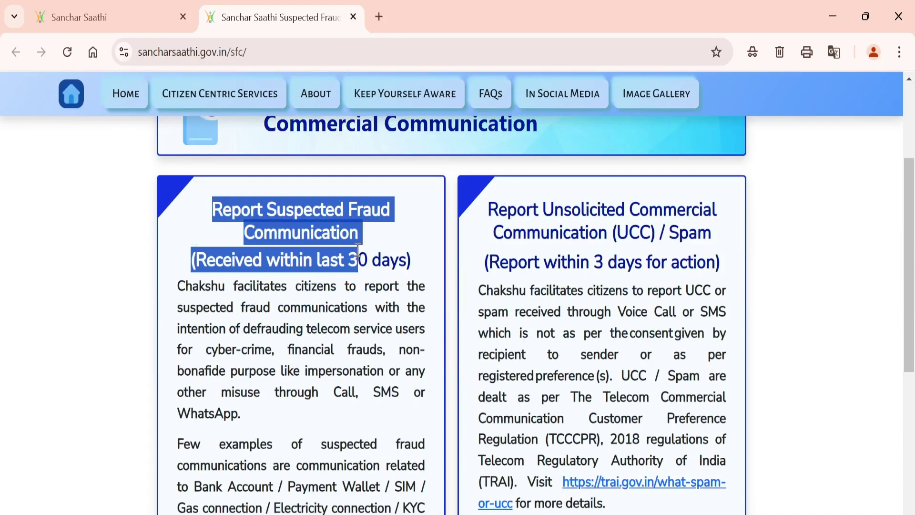
click(329, 325)
Step: Read the examples of suspected fraud communications, highlighting the passages on bank account, payment wallet, SIM and impersonation cases
scroll(329, 325, down, 3)
scroll(328, 325, up, 3)
scroll(324, 326, down, 1)
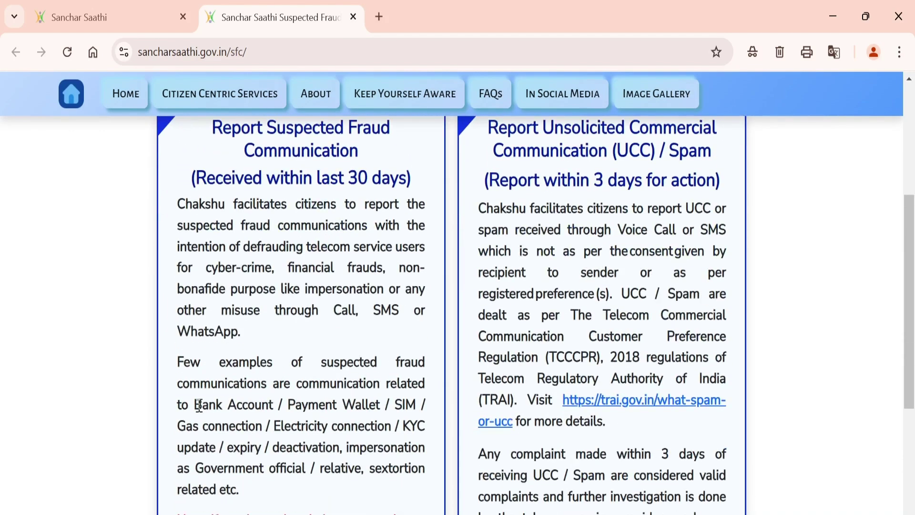
drag(199, 405, 416, 409)
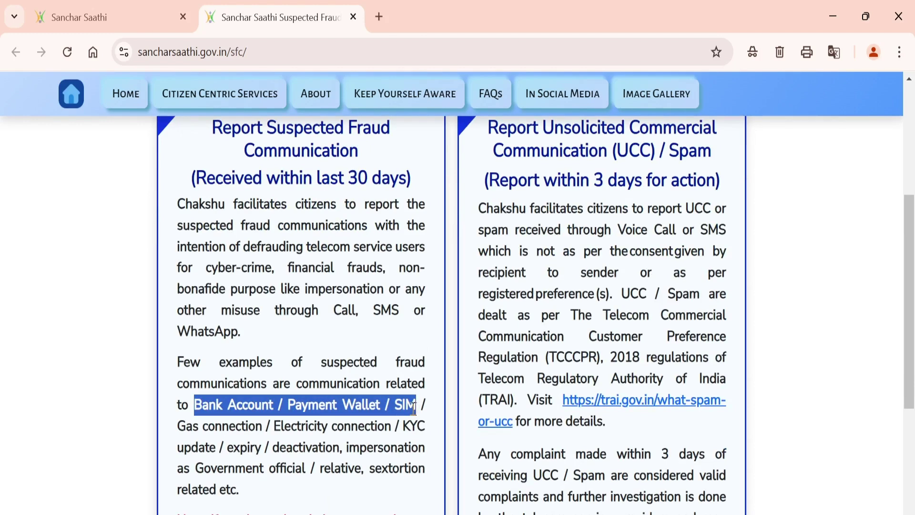
click(271, 405)
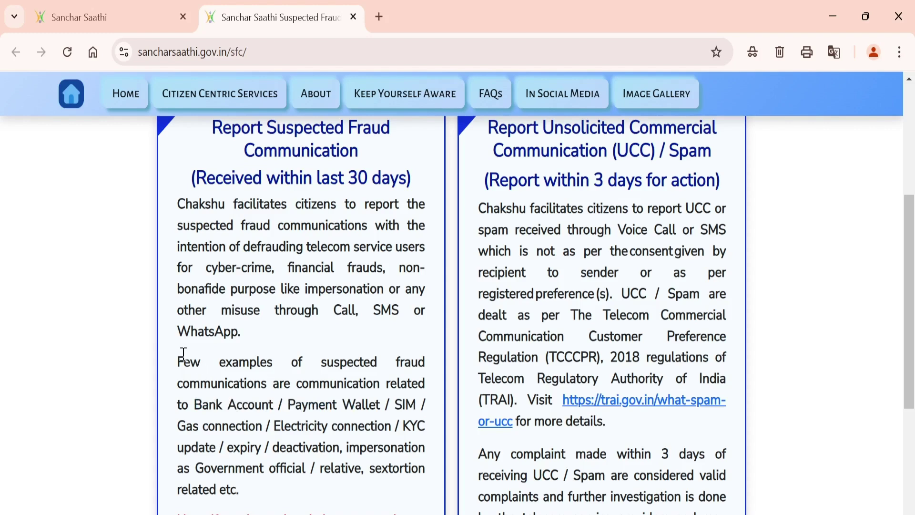
drag(183, 361, 429, 369)
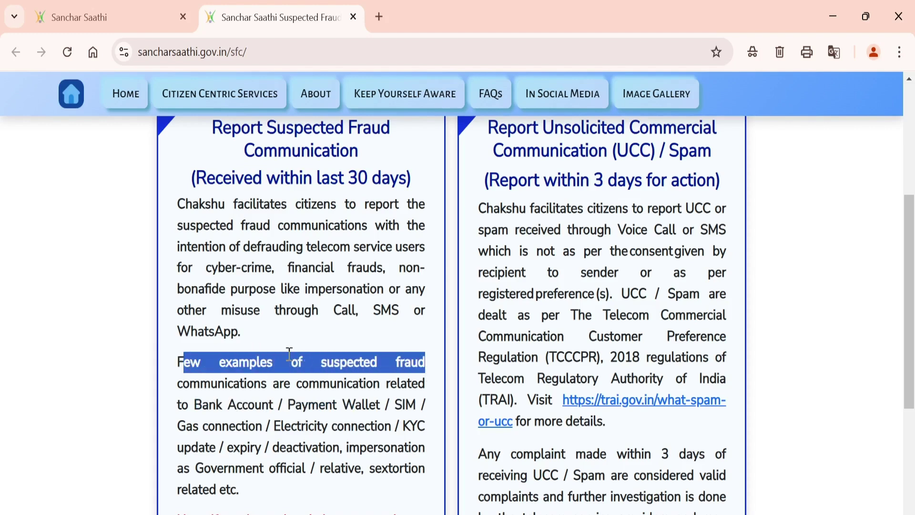
click(186, 386)
drag(187, 387, 373, 453)
drag(382, 468, 424, 480)
click(239, 399)
Step: Read the note on financial fraud and cyber-crime victims, highlighting the sentence about what the Chakshu facility does not handle
scroll(272, 403, down, 3)
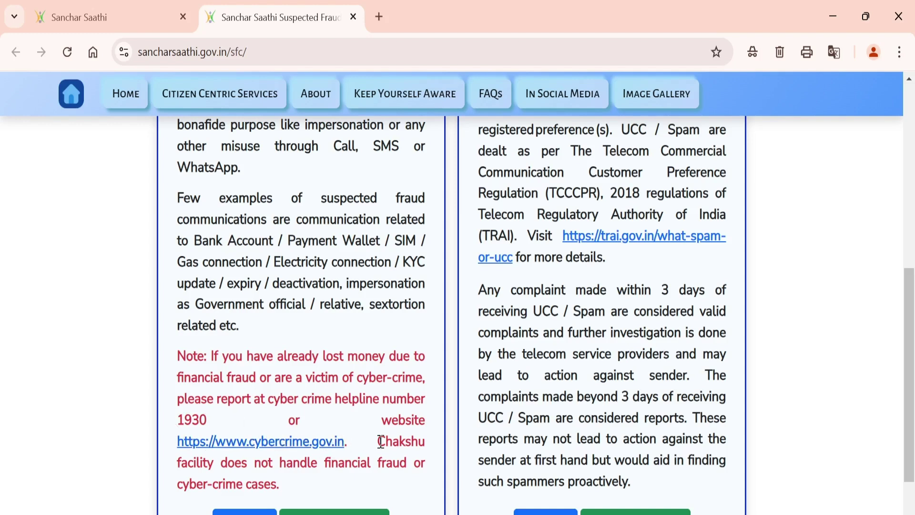
drag(381, 450, 435, 478)
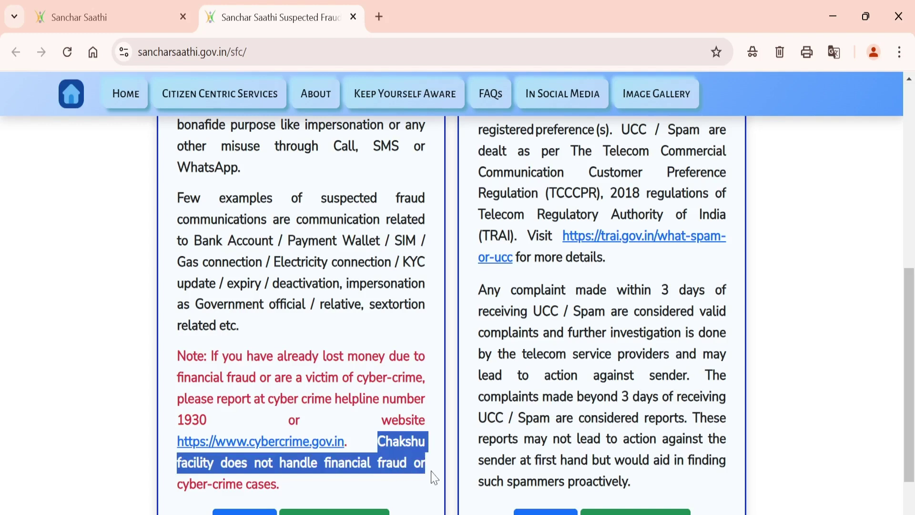
click(235, 482)
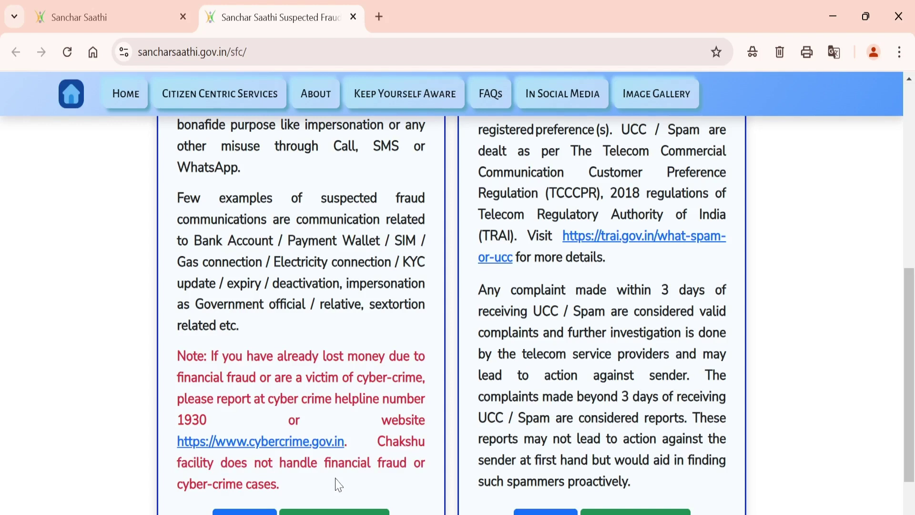
Step: Compare the suspected fraud section with the Unsolicited Commercial Communication (UCC) / Spam section, including its reporting period
scroll(352, 446, up, 3)
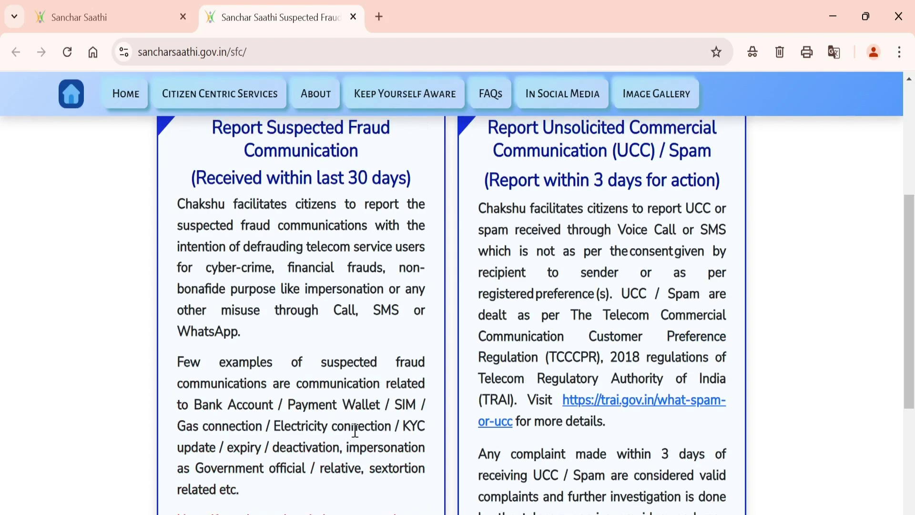
scroll(355, 431, down, 6)
scroll(315, 405, up, 4)
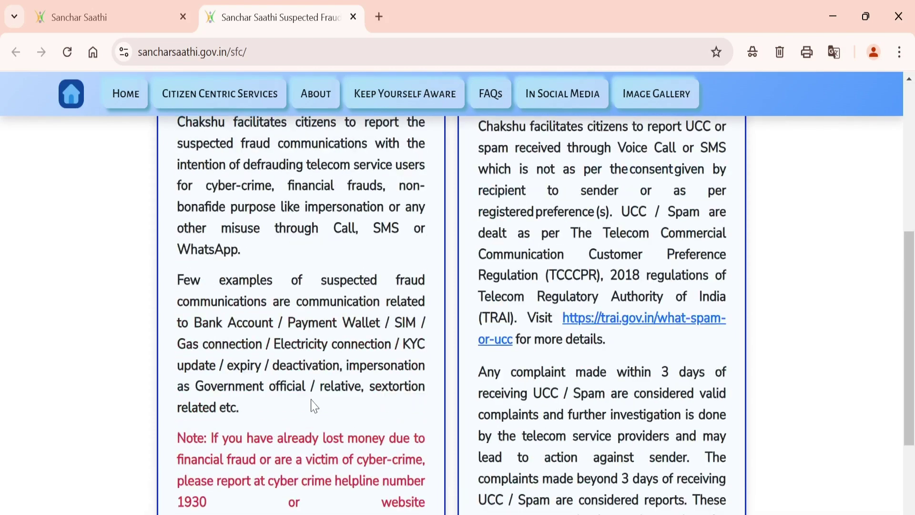
scroll(291, 311, up, 3)
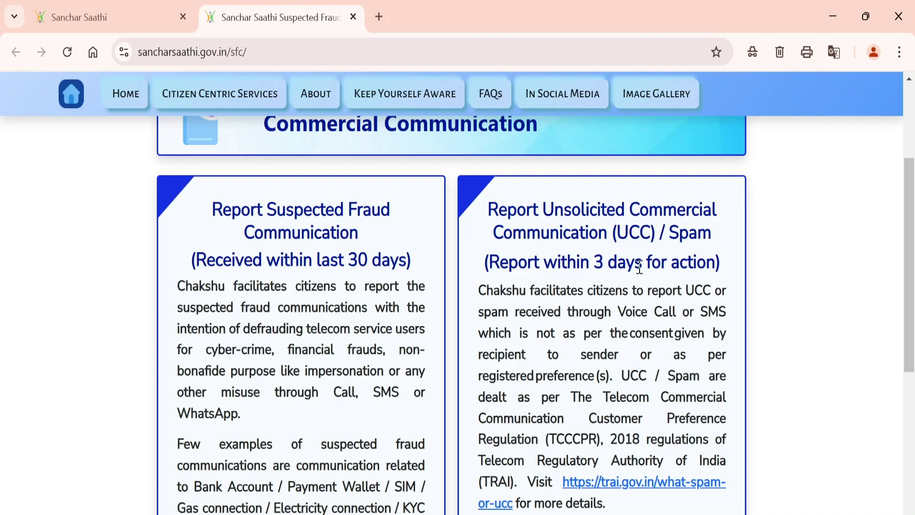
scroll(662, 353, down, 5)
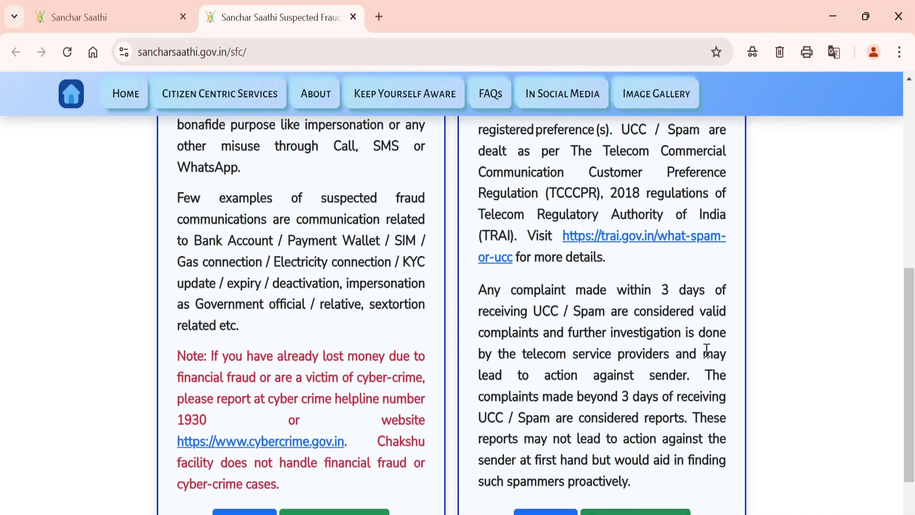
scroll(704, 351, up, 5)
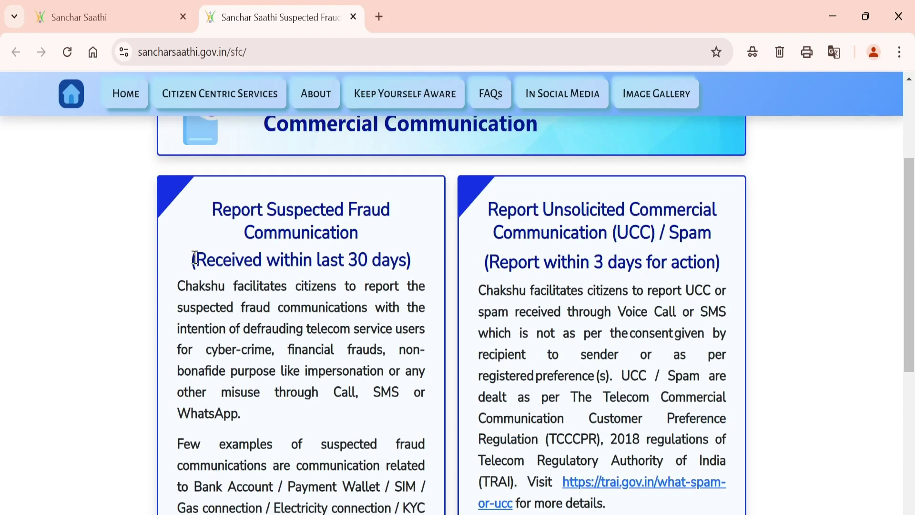
Step: Highlight the reporting period for suspected fraud communication and review that section down to its reporting options
drag(198, 259, 408, 263)
click(373, 301)
scroll(372, 315, down, 3)
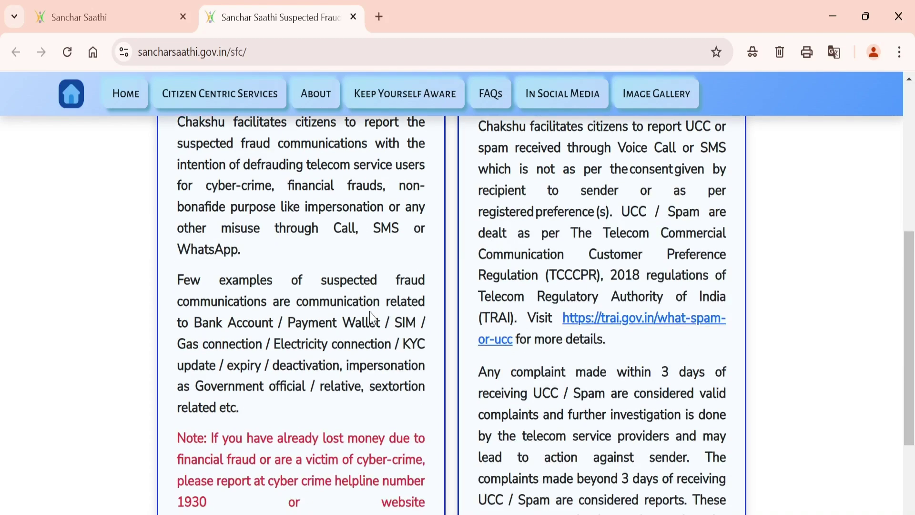
scroll(371, 317, up, 4)
scroll(410, 315, down, 7)
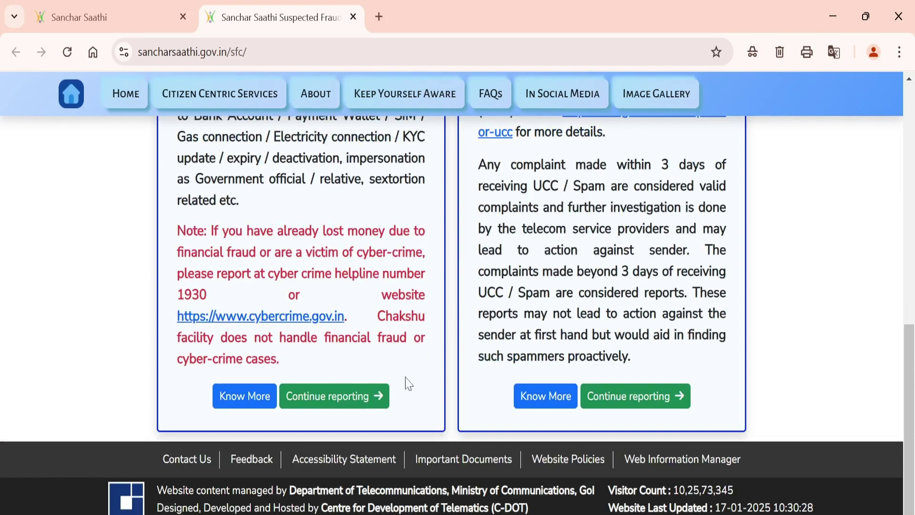
scroll(338, 331, up, 4)
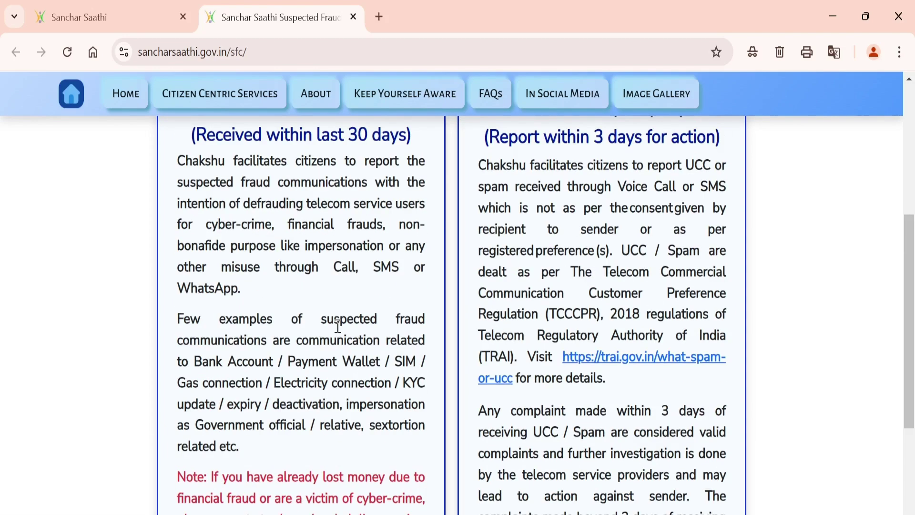
scroll(340, 352, down, 3)
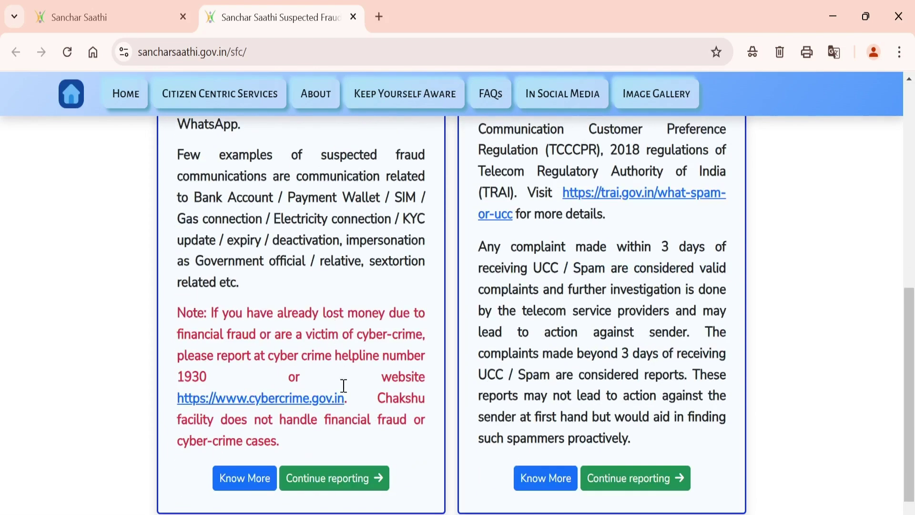
Step: Continue to the suspected fraud communication report form and review the communication medium options without choosing one
click(335, 486)
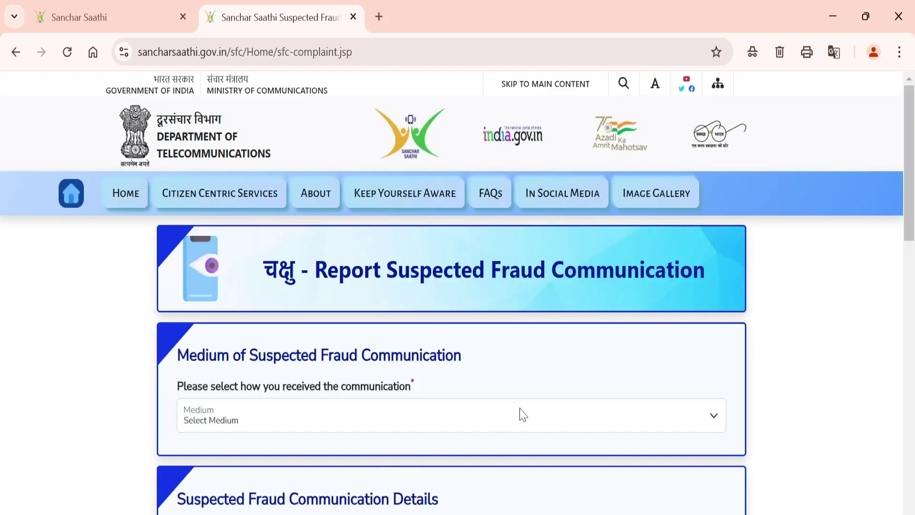
scroll(522, 415, down, 2)
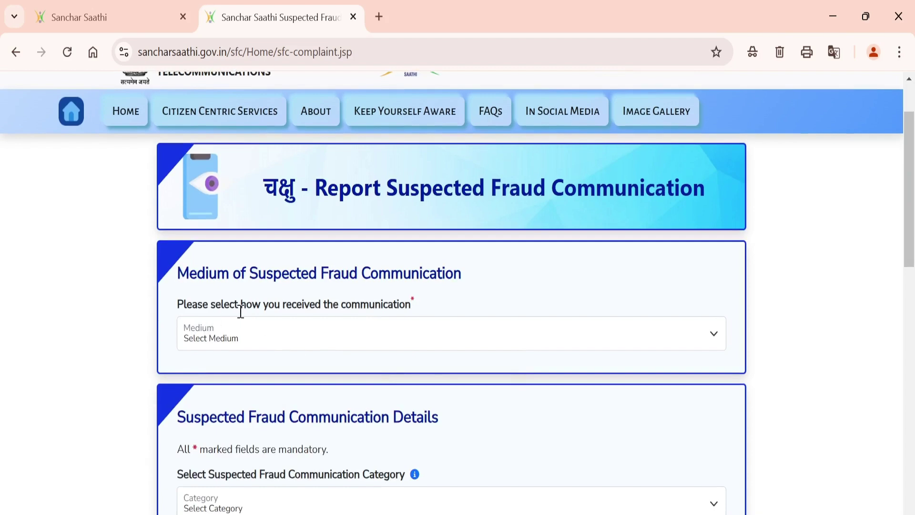
click(711, 343)
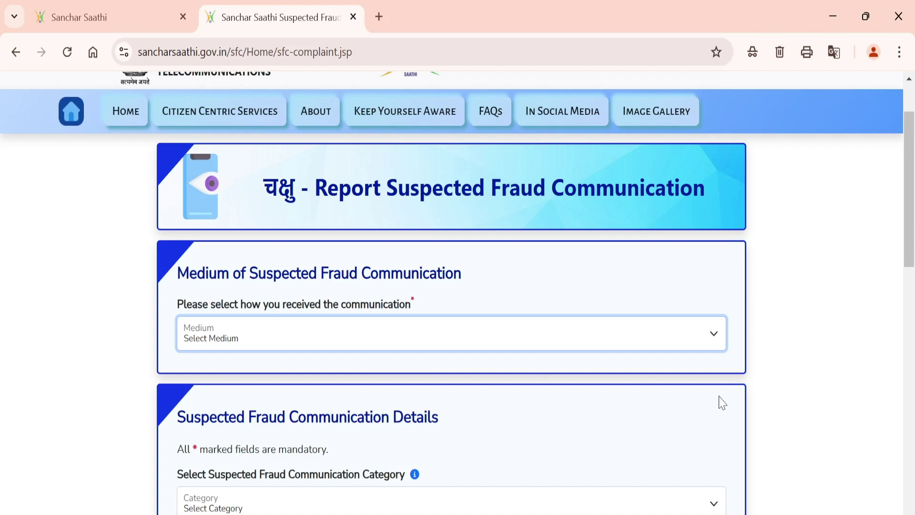
click(762, 384)
Step: Set the suspected fraud communication category to Any Other Suspected Fraud
scroll(761, 384, down, 2)
scroll(758, 384, down, 3)
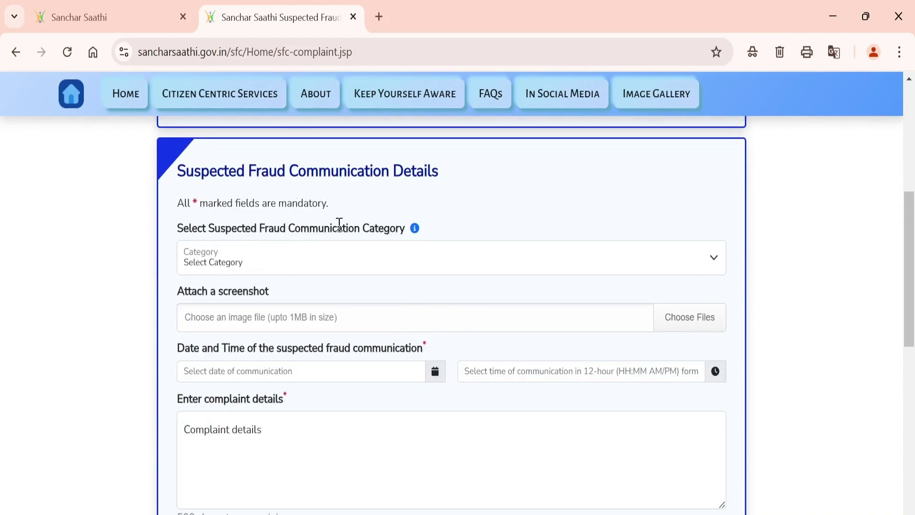
click(433, 267)
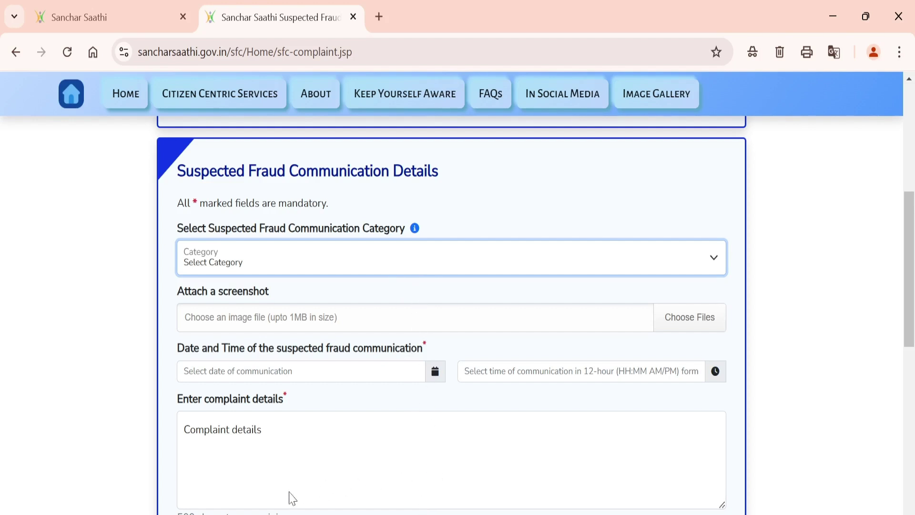
click(321, 505)
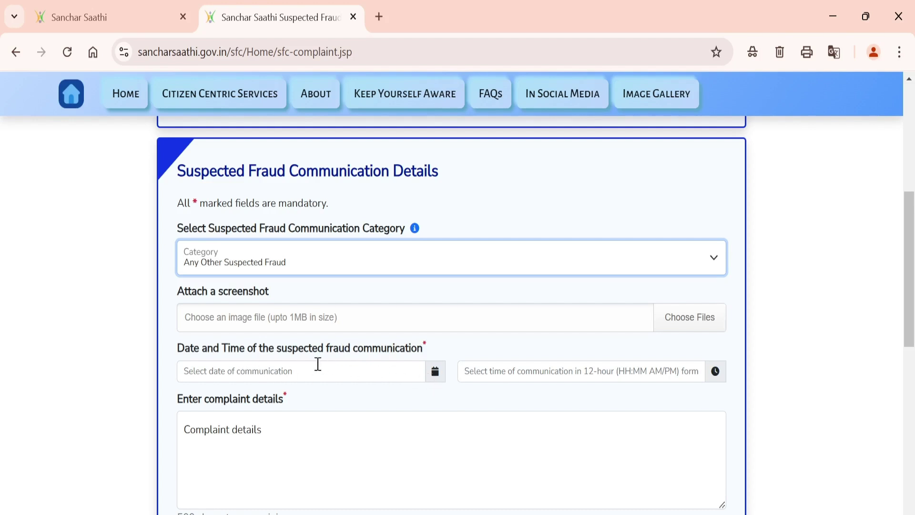
Step: Check the communication date picker without choosing a date, and set the time of the suspected fraud communication to 05:05 PM
click(436, 373)
click(436, 375)
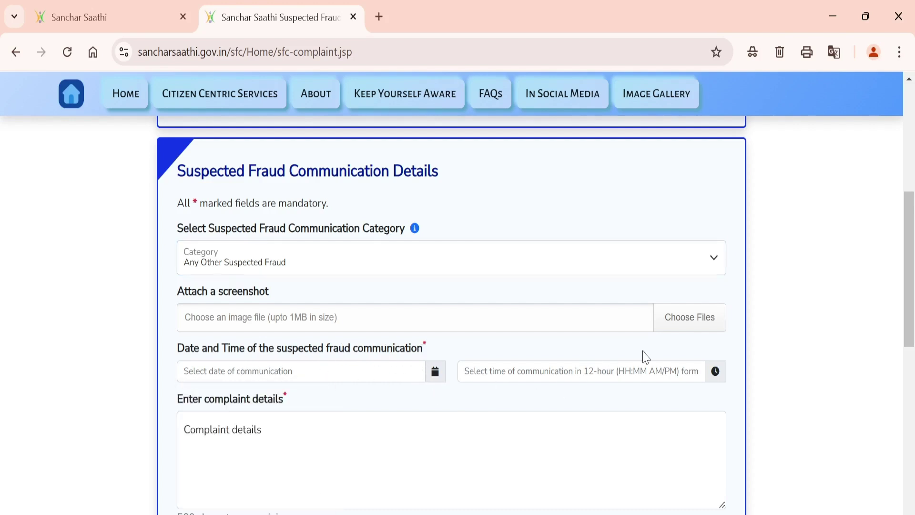
click(715, 371)
click(715, 371)
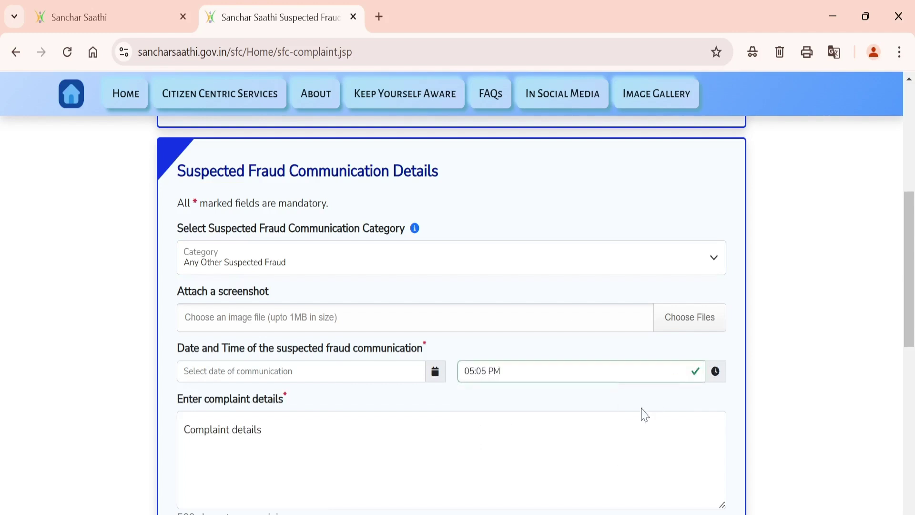
scroll(644, 415, down, 2)
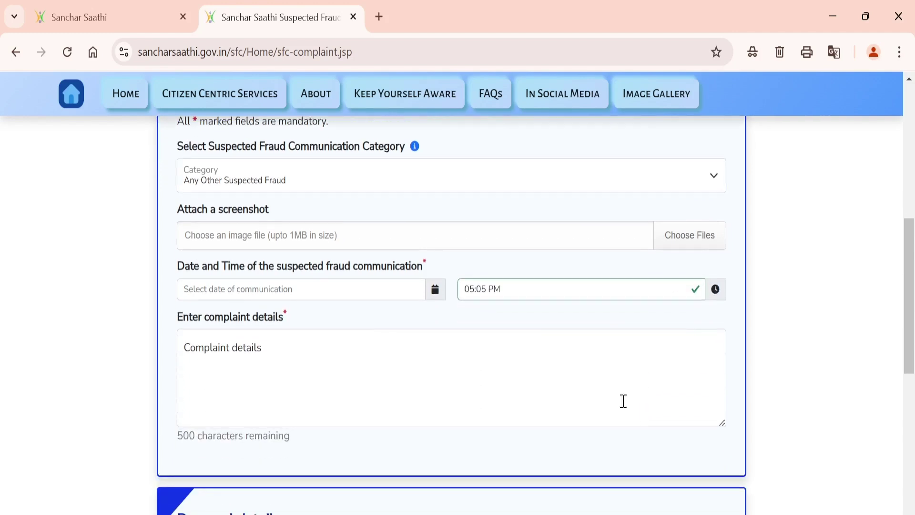
Step: Review the complaint details, personal details and OTP verification sections of the suspected fraud report form without entering anything
click(271, 368)
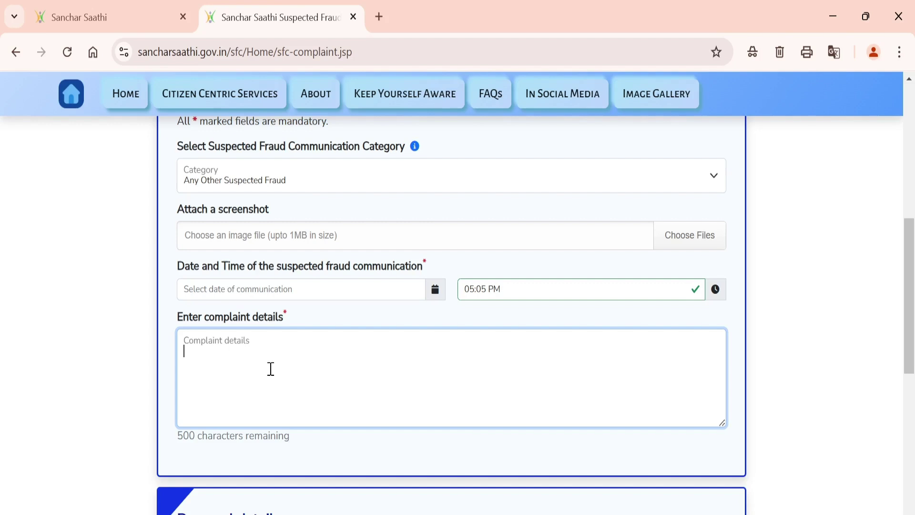
scroll(322, 365, down, 2)
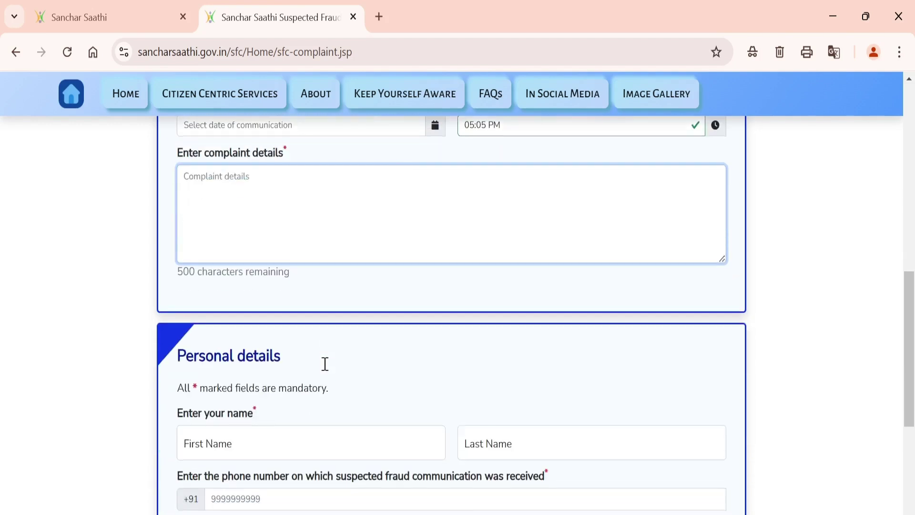
scroll(330, 349, down, 1)
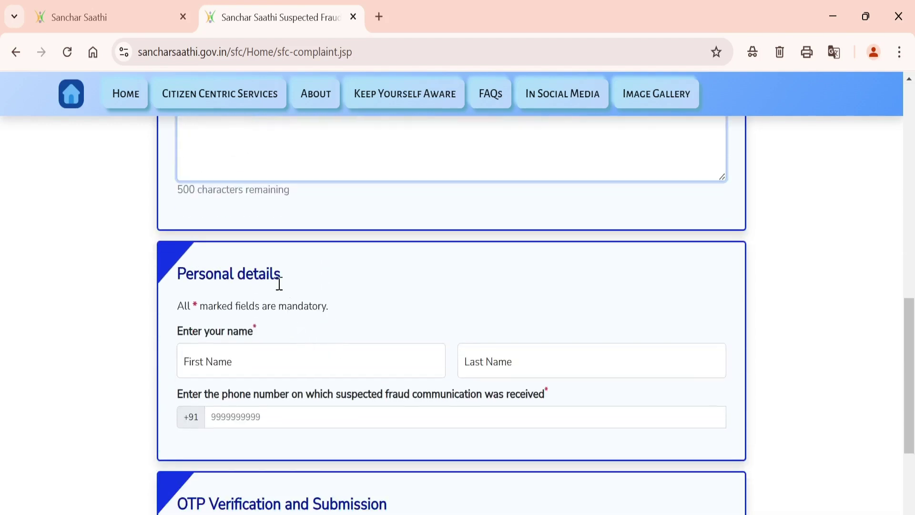
scroll(325, 299, down, 1)
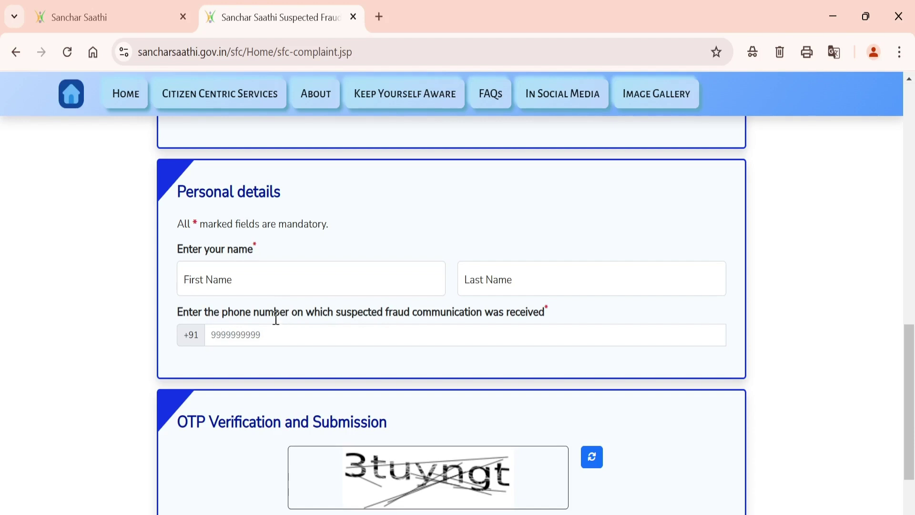
drag(266, 315, 544, 321)
click(414, 323)
scroll(384, 332, down, 2)
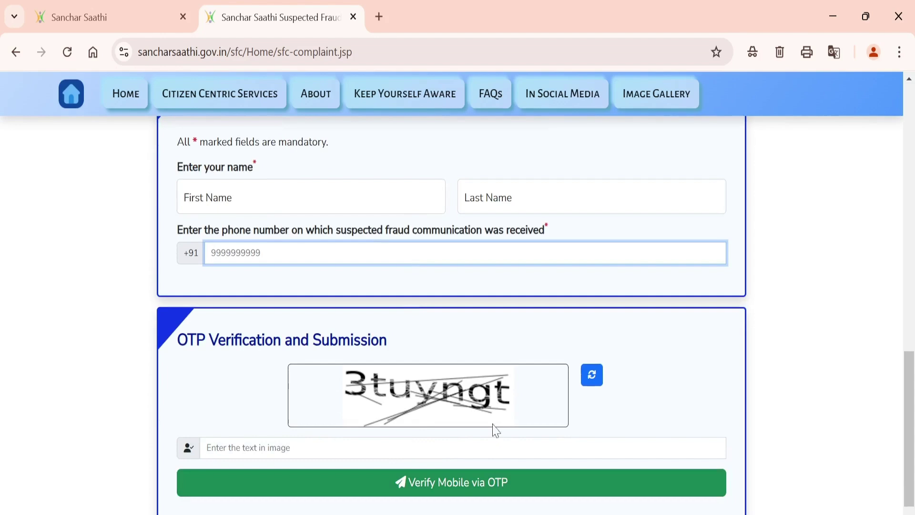
Step: Return to the Chakshu overview, highlight part of the Unsolicited Commercial Communication (UCC) / Spam heading, and review that section down to its reporting options
scroll(461, 374, up, 15)
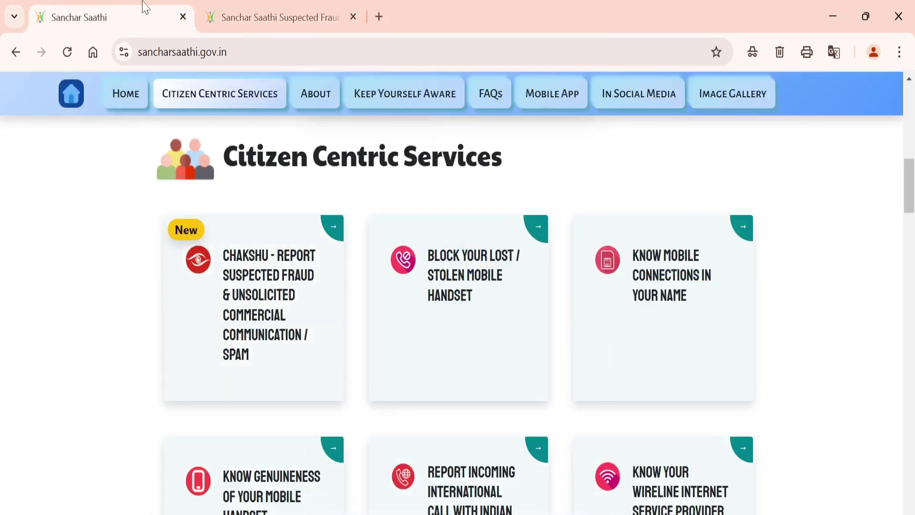
click(268, 3)
scroll(544, 460, down, 2)
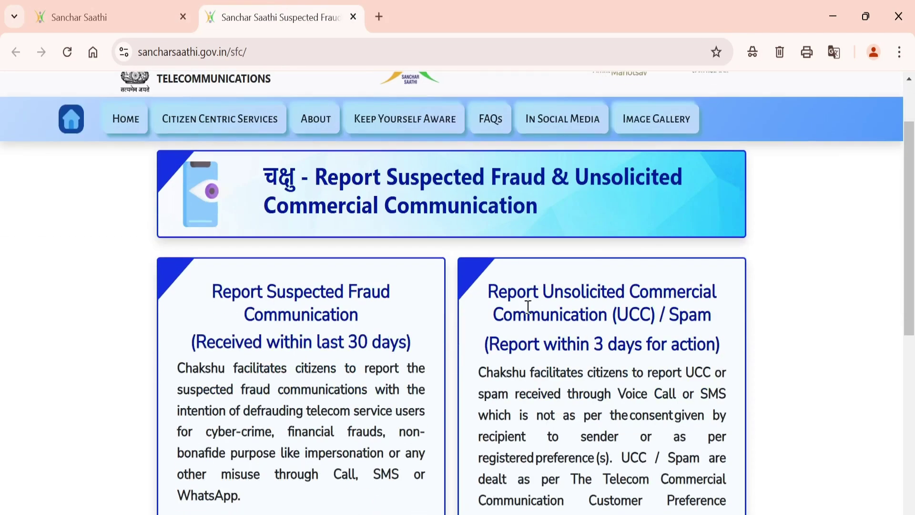
drag(630, 285, 649, 310)
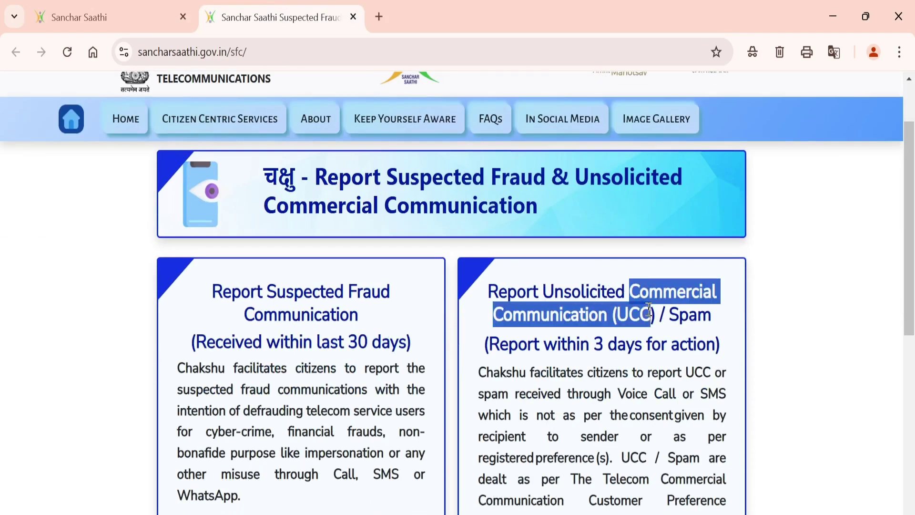
click(612, 315)
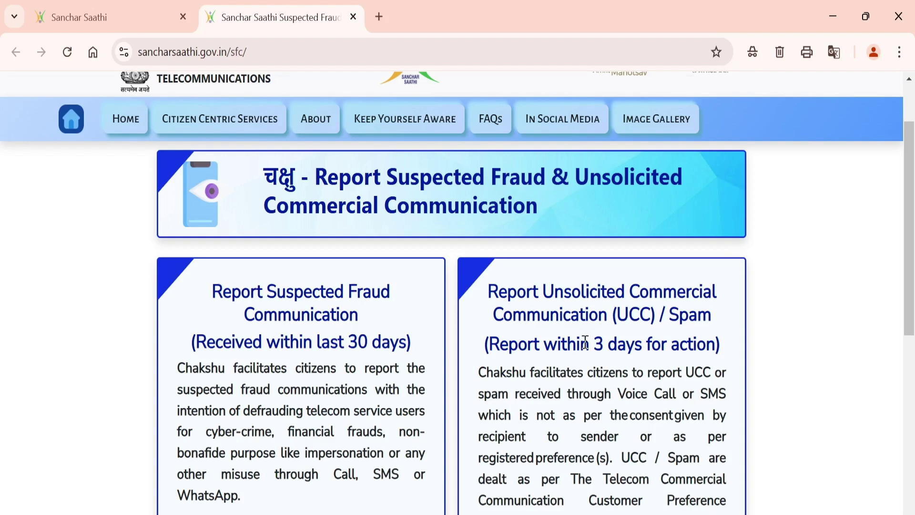
scroll(585, 340, down, 2)
drag(594, 250, 682, 270)
scroll(593, 371, down, 5)
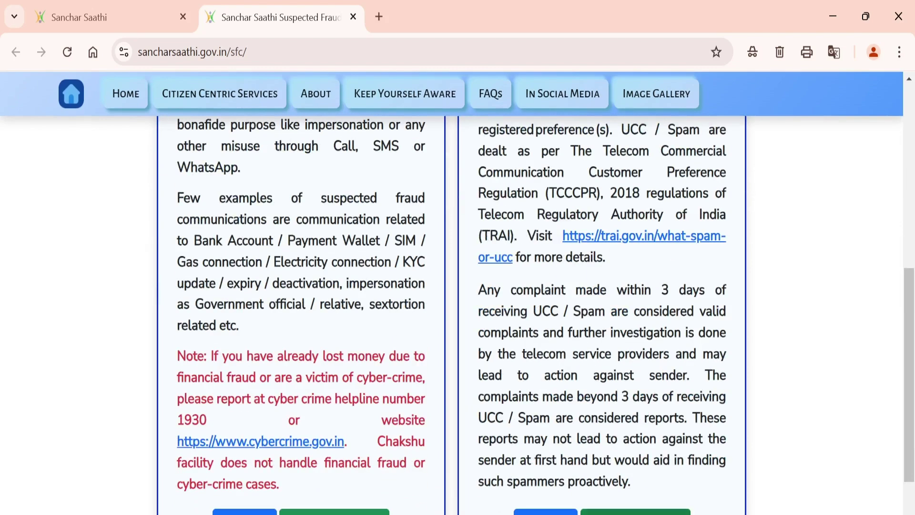
Step: Continue to the UCC or Spam report form and review its medium, details and personal details sections without filling them in
click(629, 512)
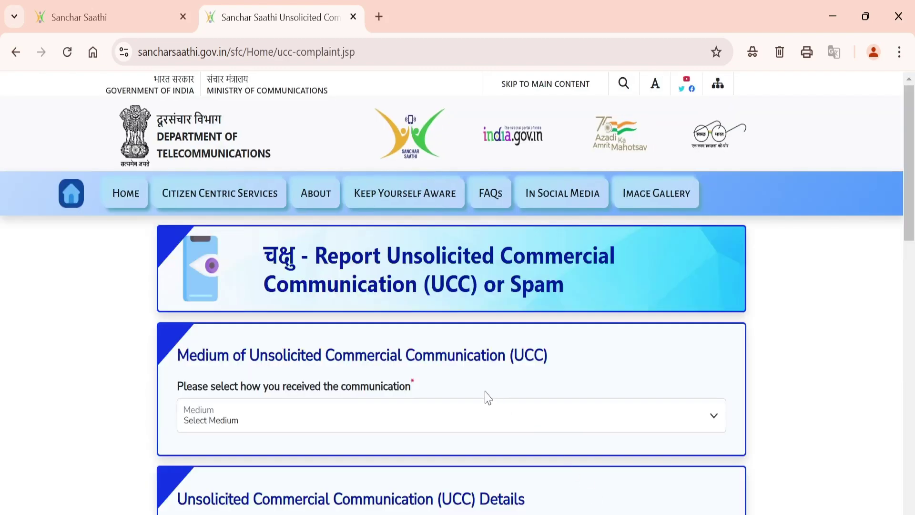
scroll(465, 387, down, 3)
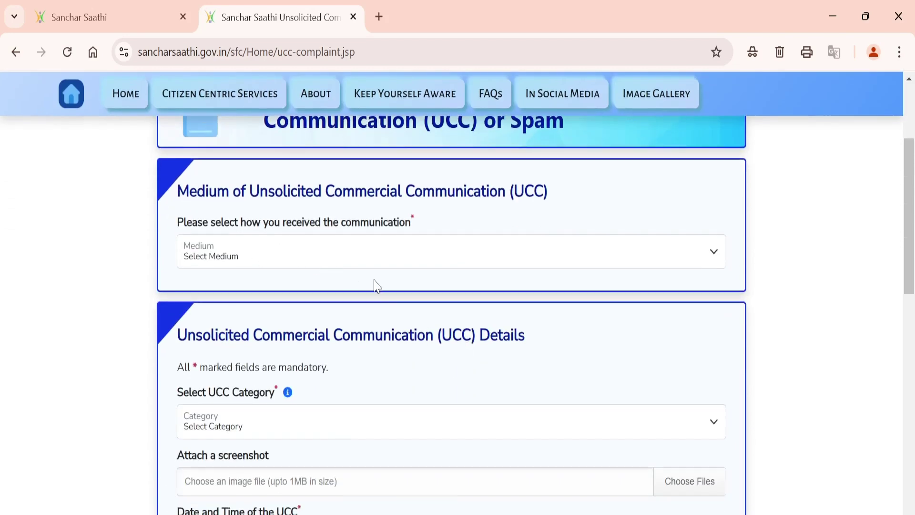
scroll(381, 268, down, 10)
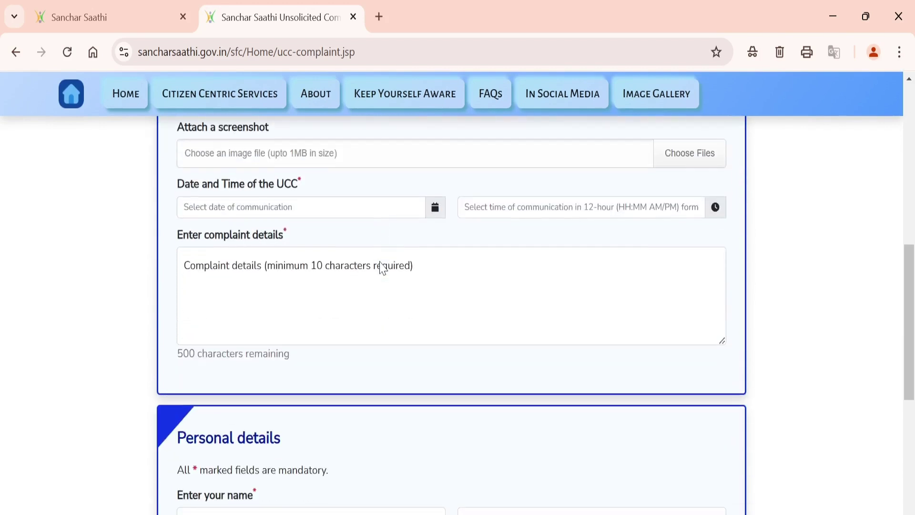
scroll(383, 268, down, 5)
scroll(380, 264, up, 20)
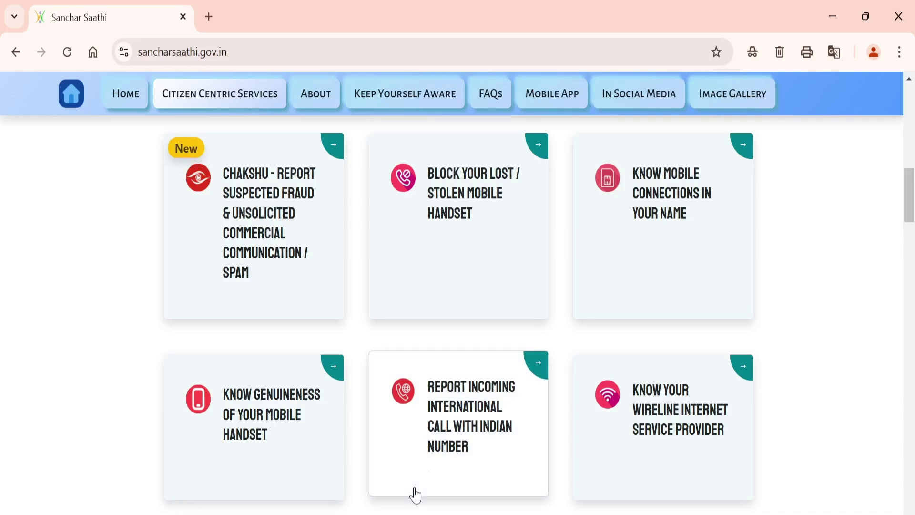
Step: Open the Report Incoming International Call With Indian Number service and review its form down to OTP verification, leaving the fields empty
click(485, 434)
scroll(406, 416, down, 3)
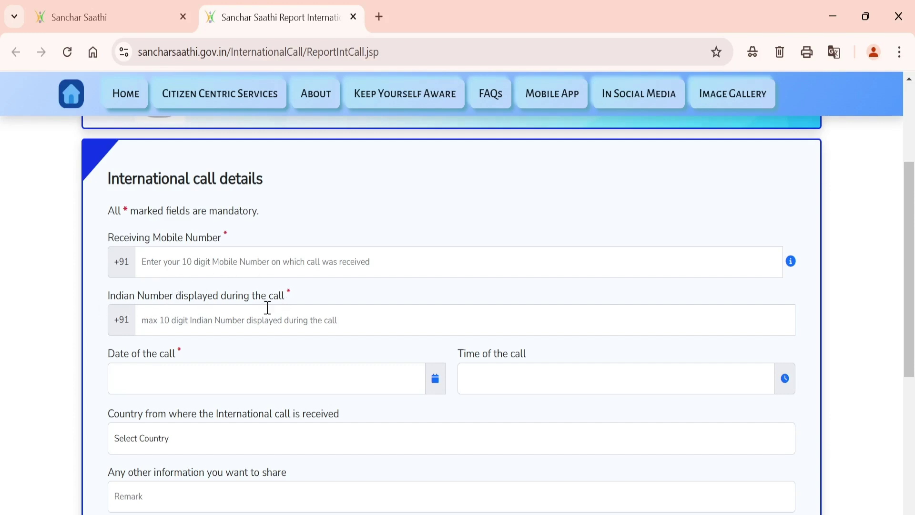
click(213, 319)
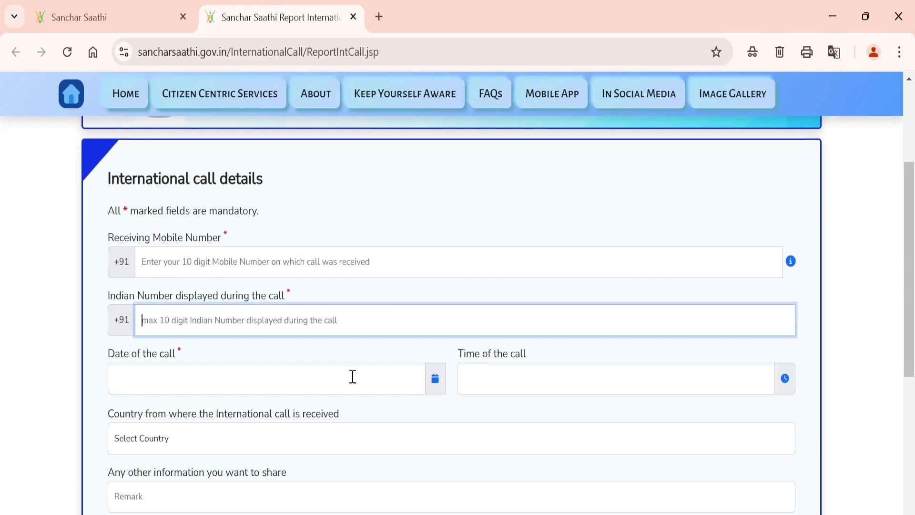
scroll(391, 411, down, 2)
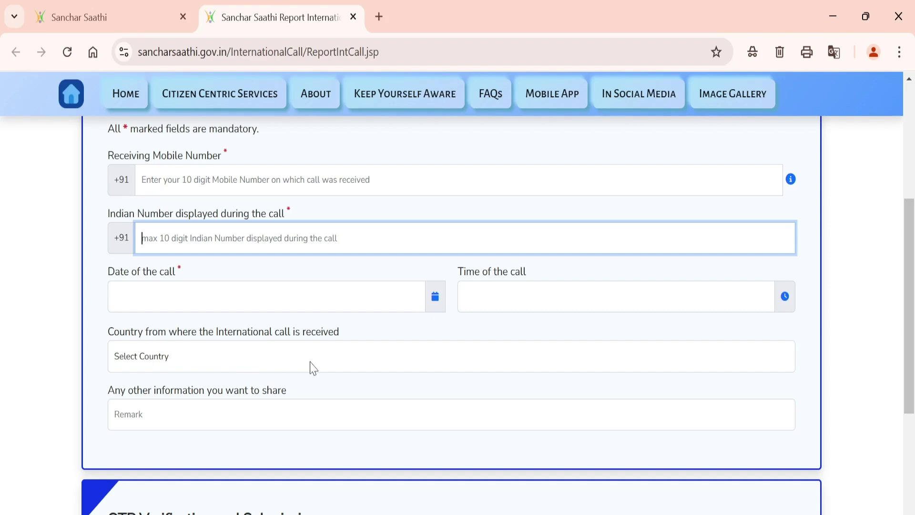
scroll(252, 401, down, 2)
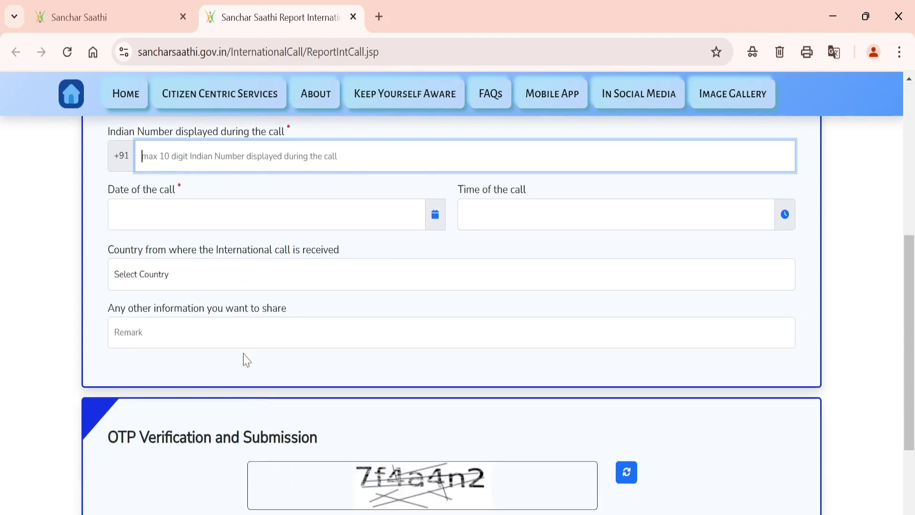
click(205, 346)
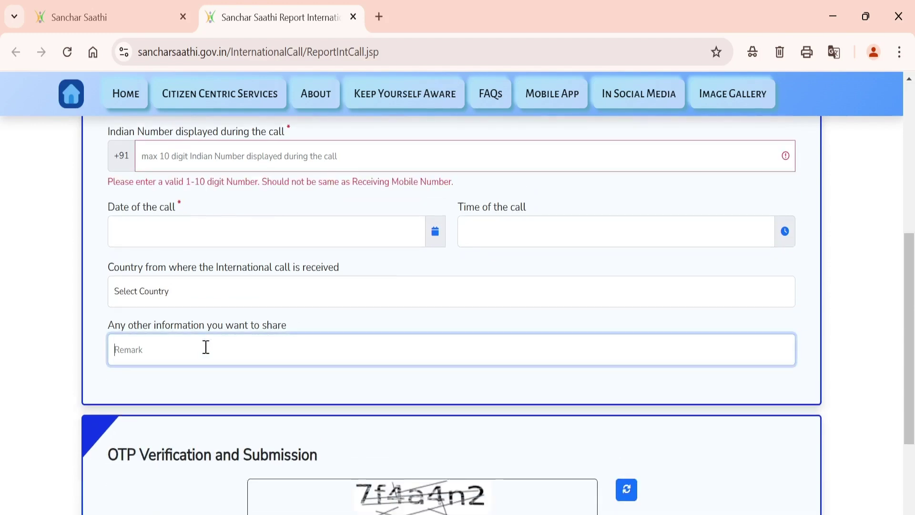
scroll(281, 344, down, 4)
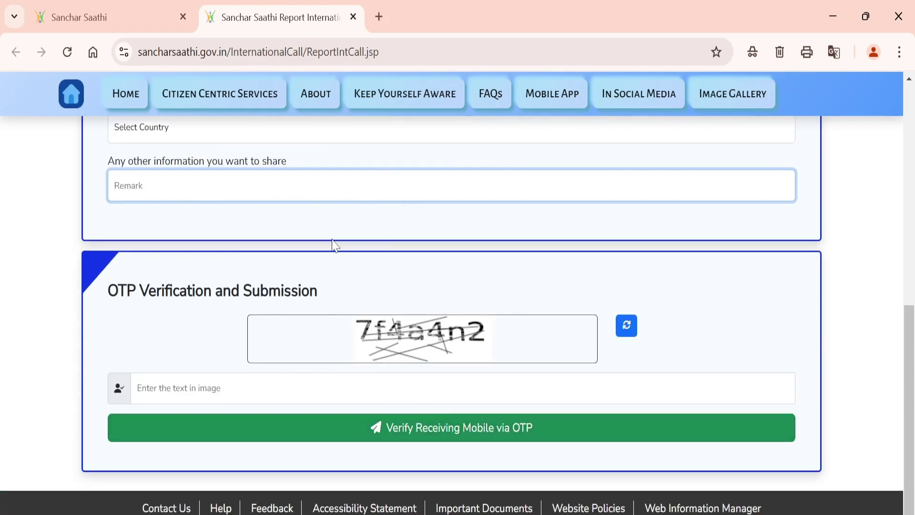
Step: Recheck the international call details form from the remarks field back up to the receiving mobile number
scroll(262, 279, up, 4)
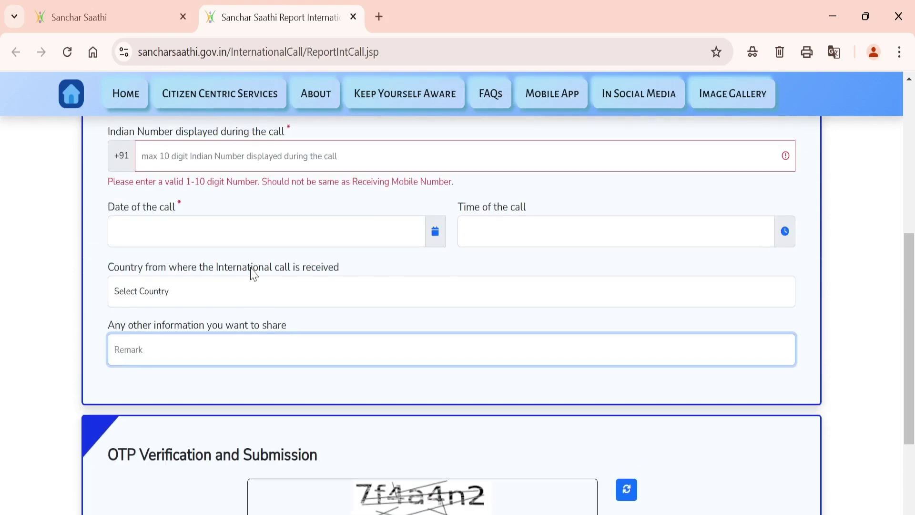
scroll(253, 274, up, 5)
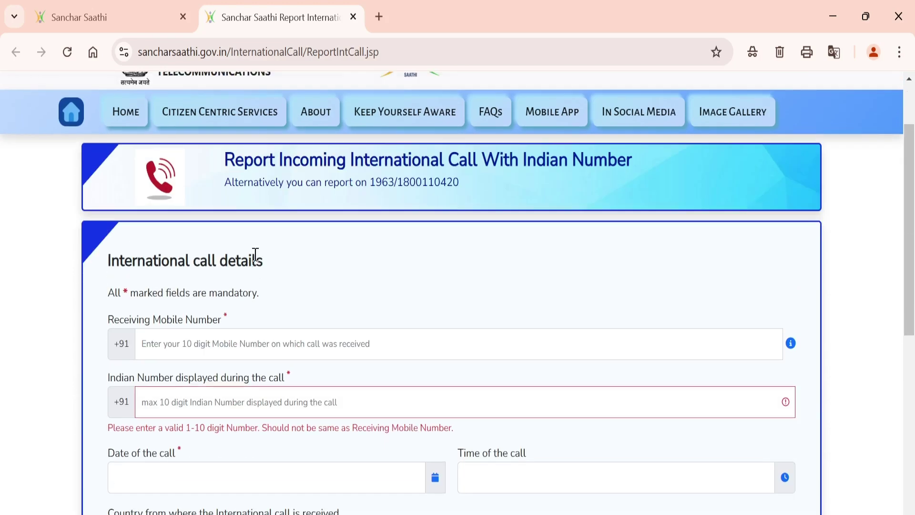
scroll(384, 344, down, 1)
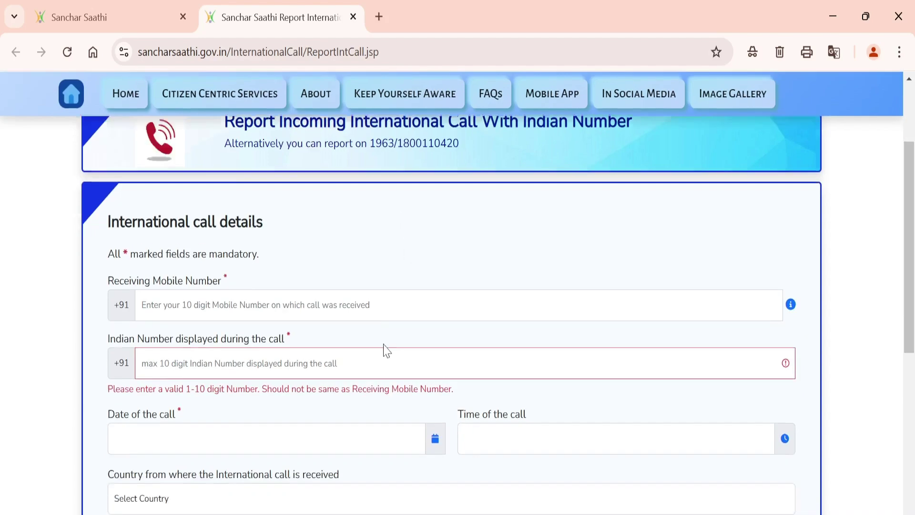
scroll(385, 344, down, 3)
scroll(384, 348, up, 5)
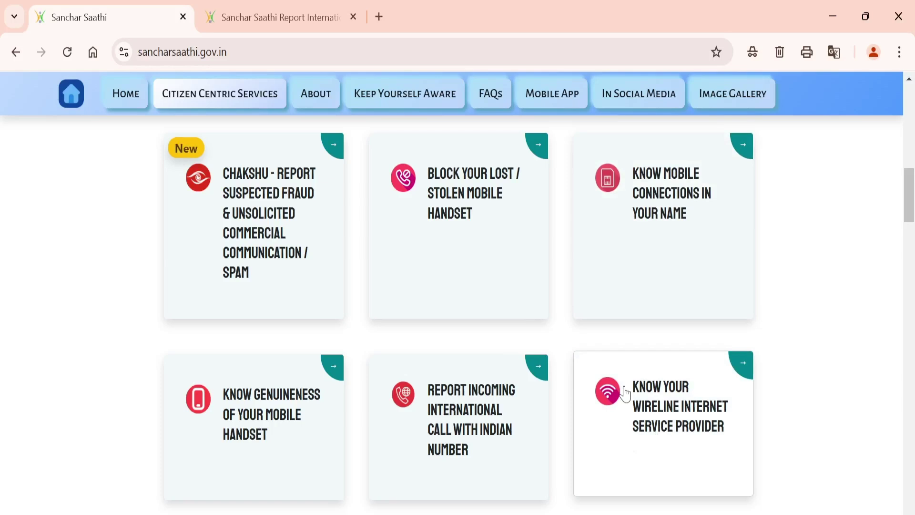
Step: Open the Know Your Wireline Internet Service Provider service and search for providers by the area's PIN code
click(700, 386)
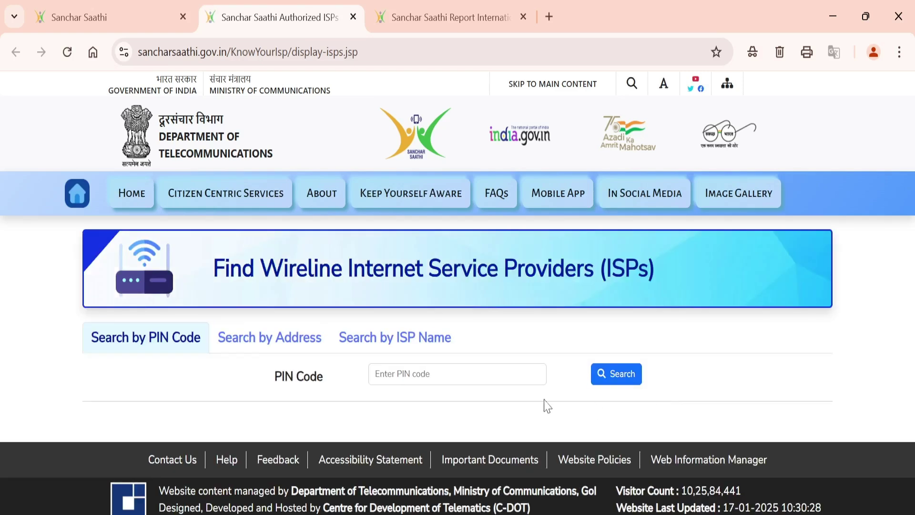
click(421, 374)
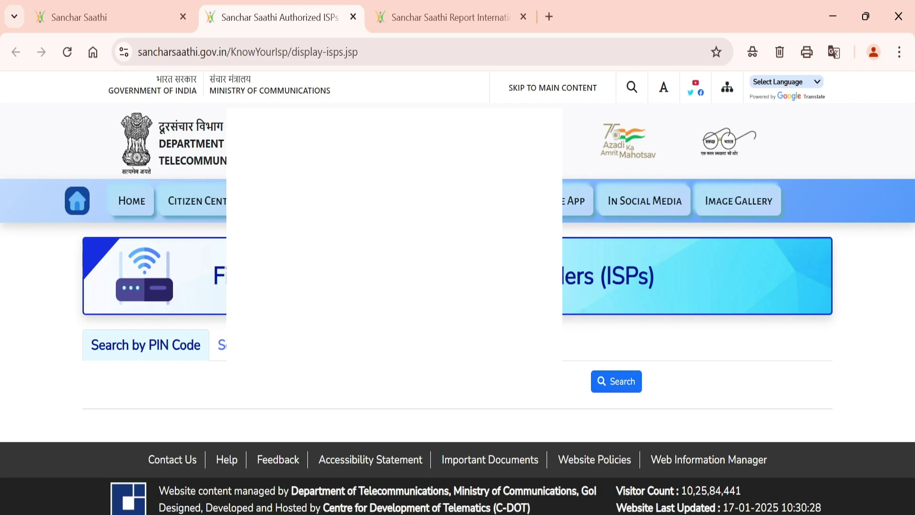
click(616, 382)
scroll(615, 399, down, 5)
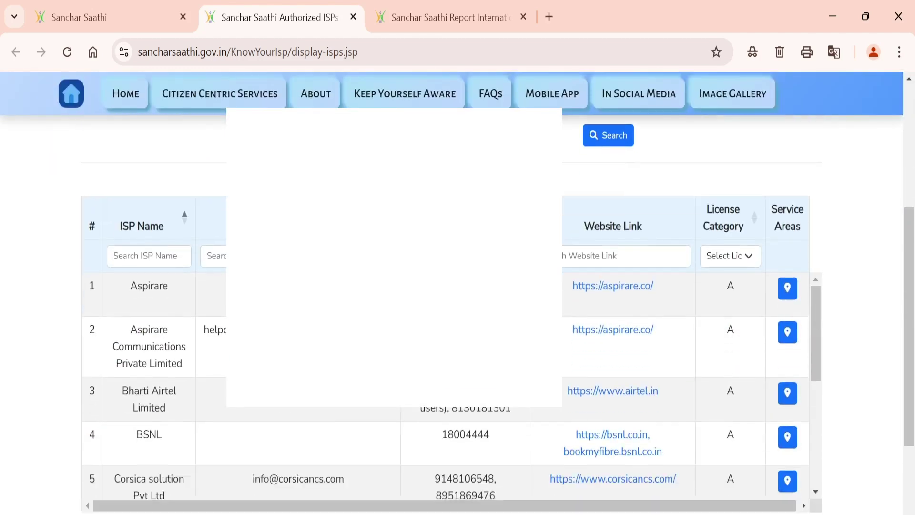
Step: Examine the list of wireline internet providers, including their names, contact numbers, website links, license categories and service areas
scroll(149, 307, up, 3)
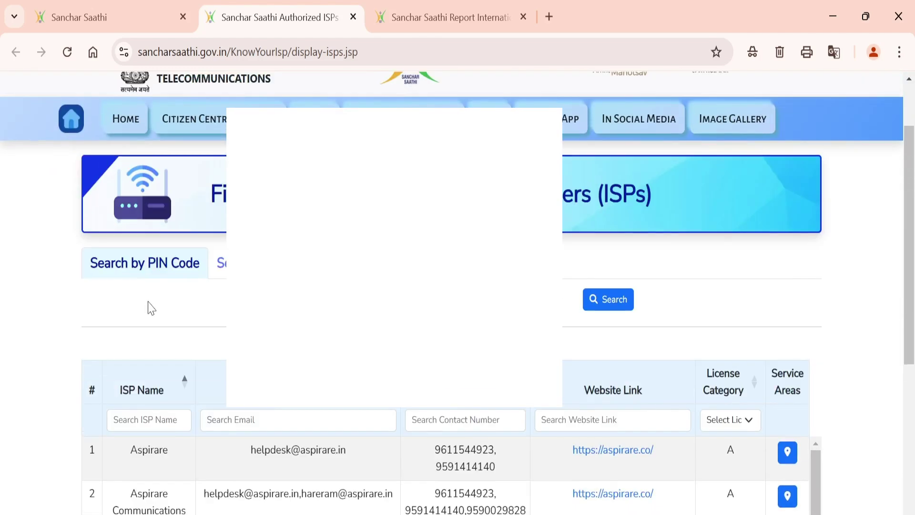
scroll(149, 315, down, 3)
scroll(157, 406, down, 2)
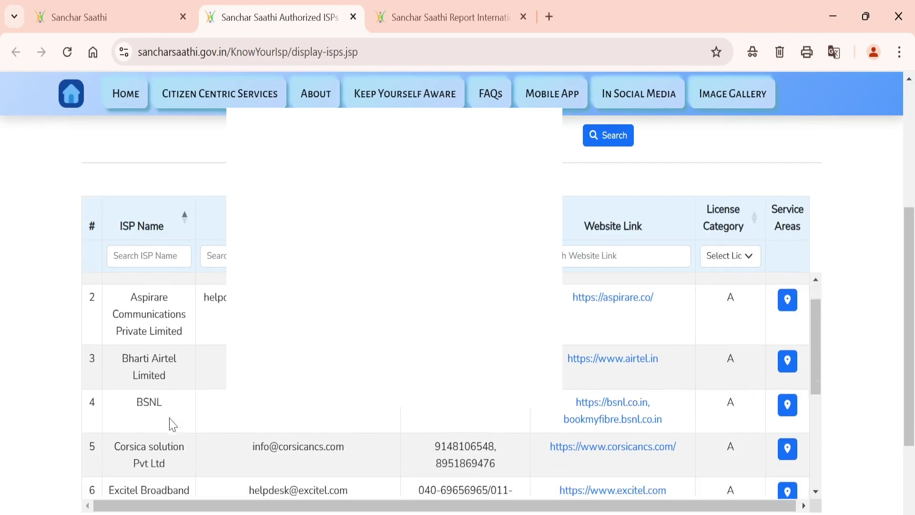
scroll(151, 418, down, 2)
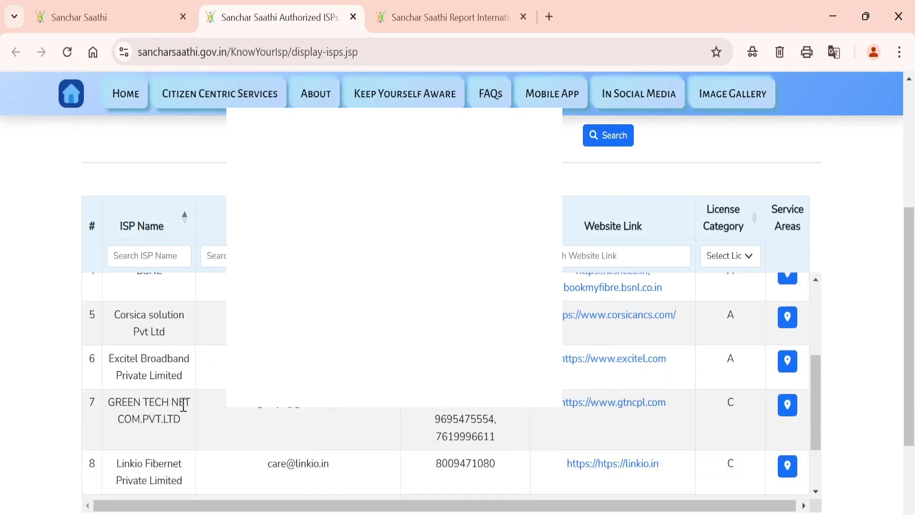
scroll(184, 408, down, 2)
scroll(155, 404, down, 2)
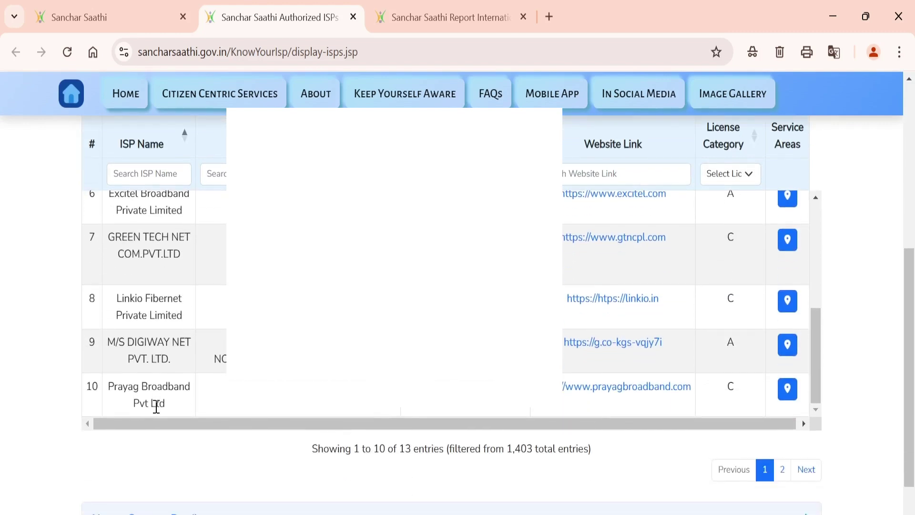
scroll(148, 355, up, 5)
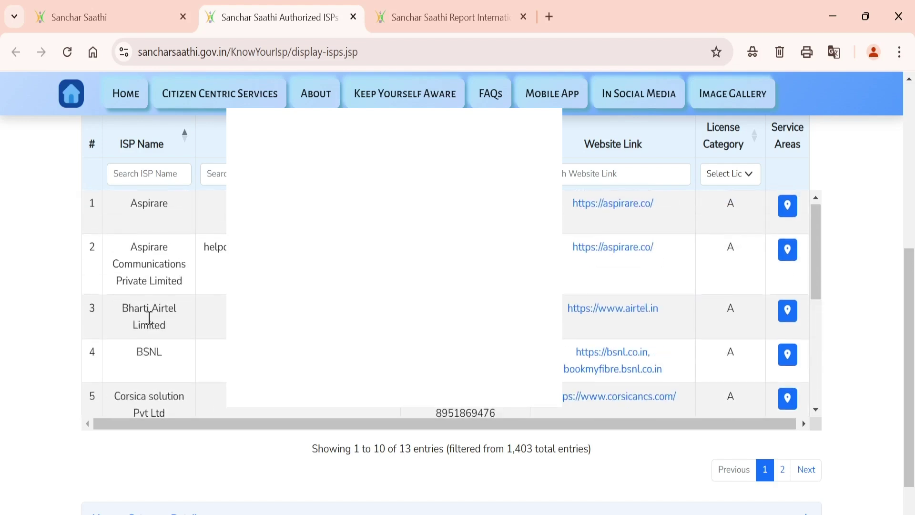
scroll(150, 317, up, 2)
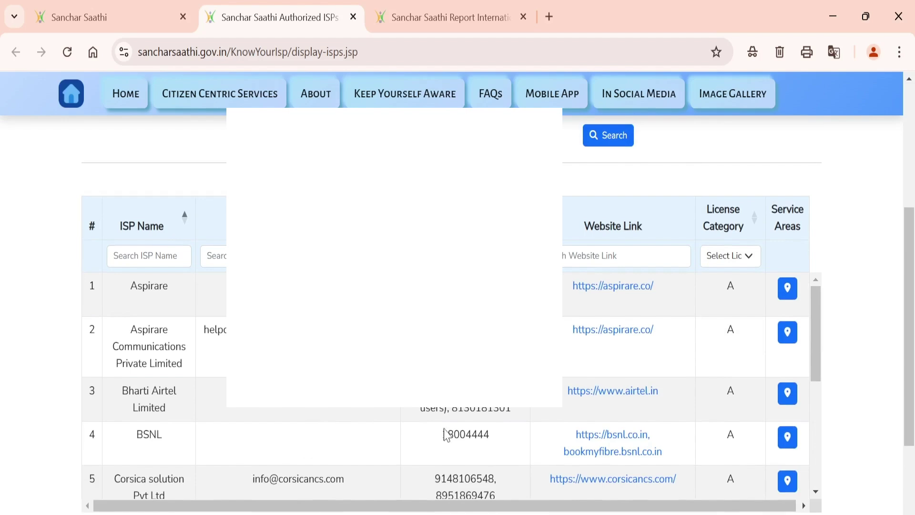
scroll(461, 445, down, 3)
scroll(461, 439, up, 3)
scroll(462, 439, up, 2)
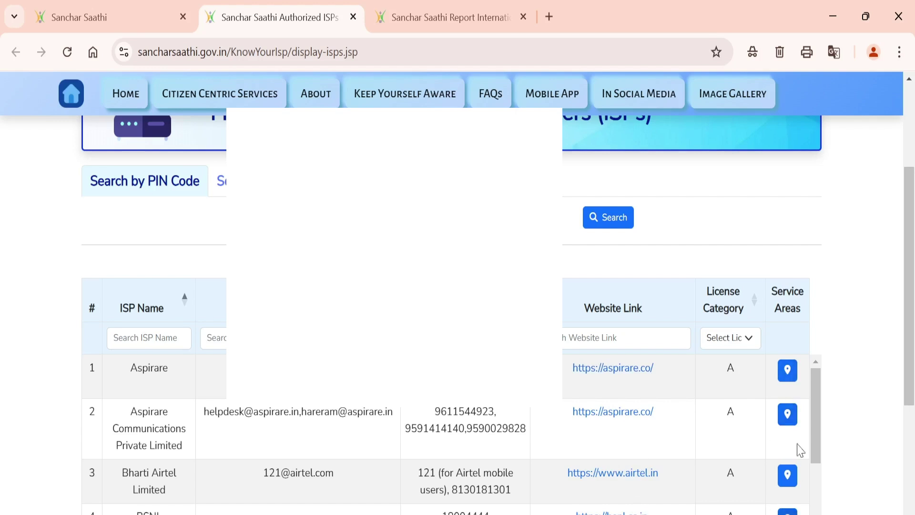
scroll(761, 456, down, 5)
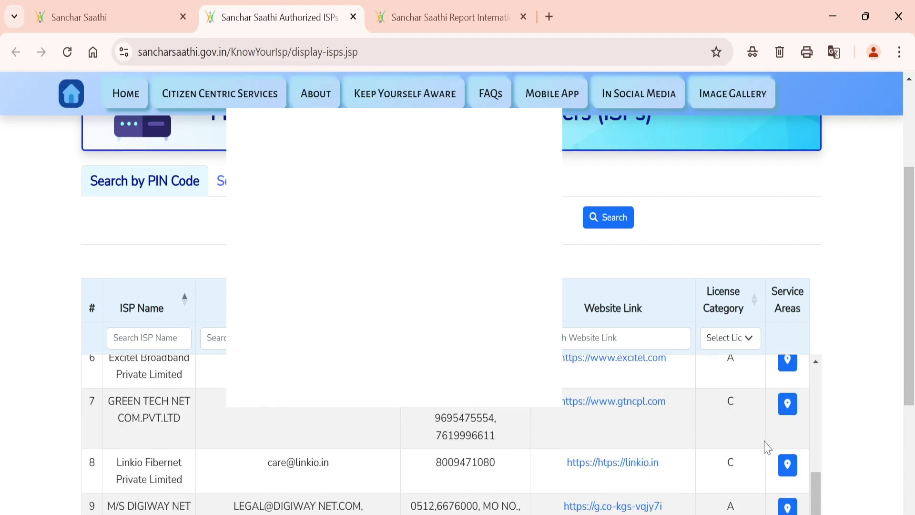